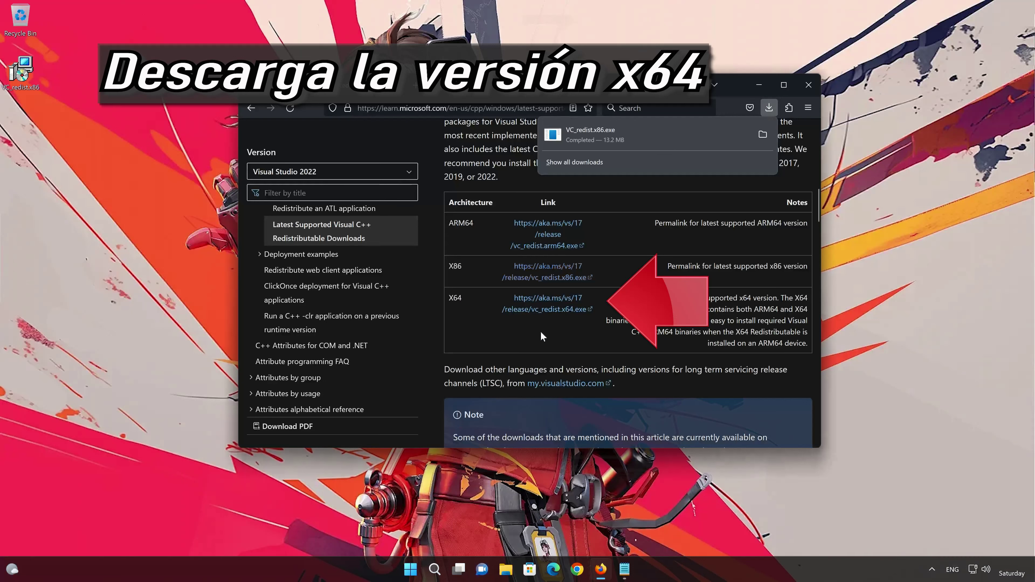
- Download the latest supported x64 Visual C++ Redistributable from the Microsoft page and close the browser
left_click(564, 309)
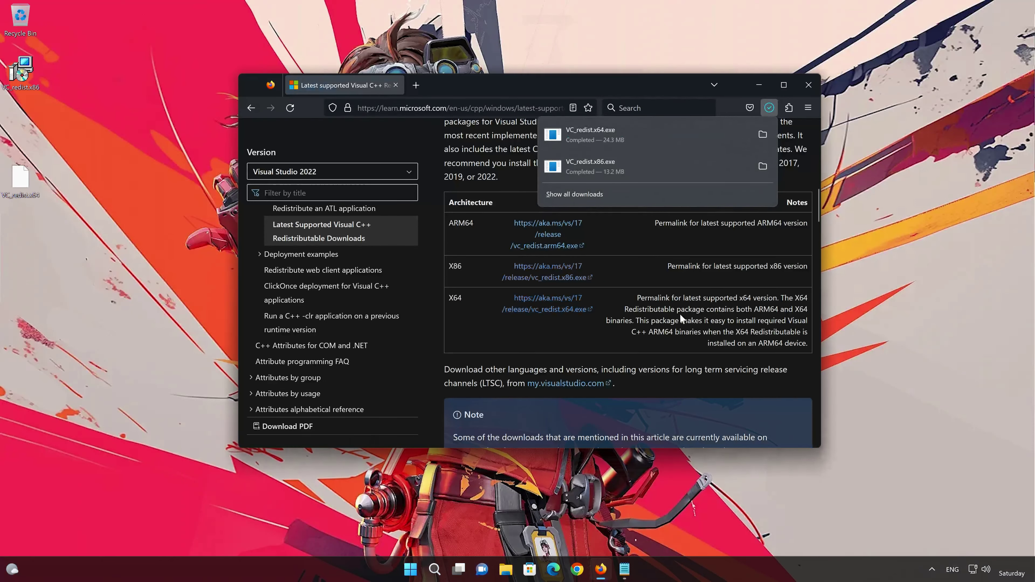
left_click(801, 89)
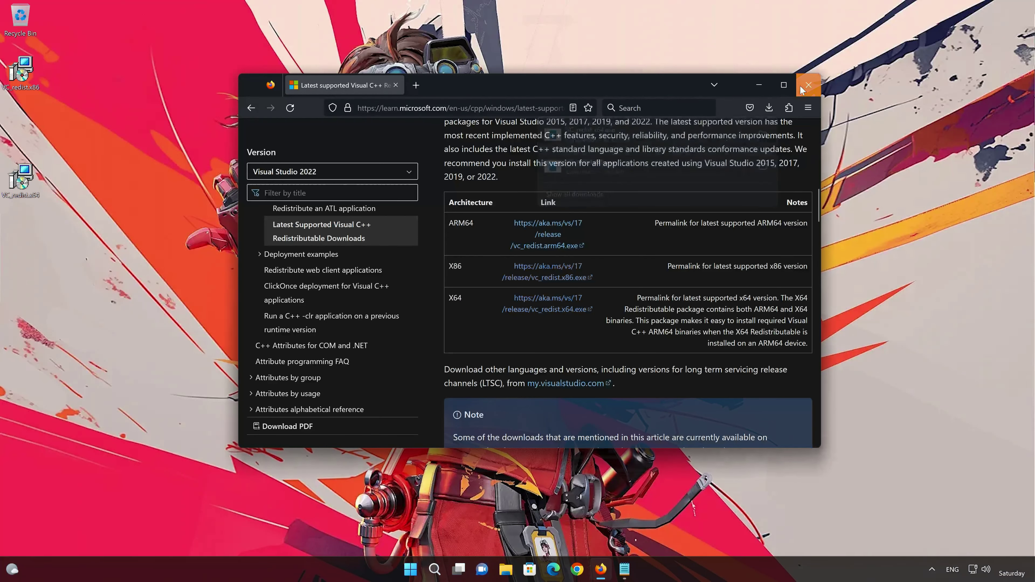
left_click(801, 88)
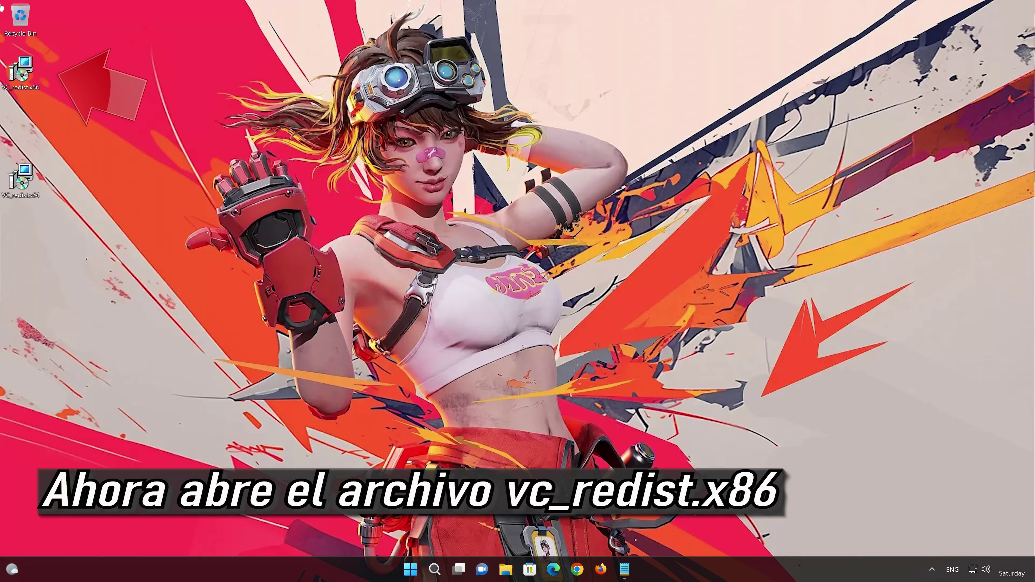
- Install the x86 Visual C++ 2015-2022 Redistributable from the desktop, accepting the license terms and allowing it to make changes, and close the installer
double_click(21, 77)
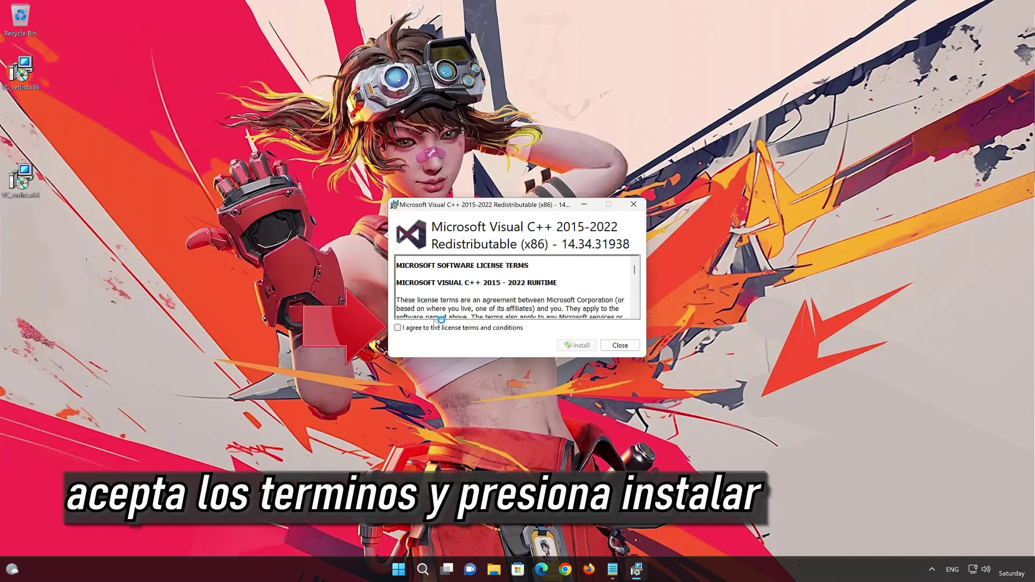
left_click(393, 329)
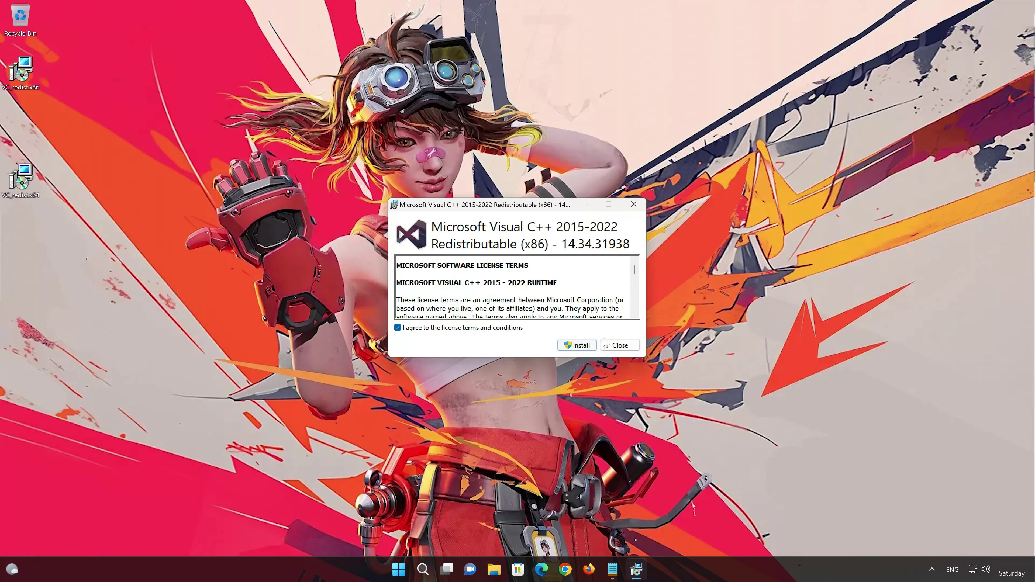
left_click(583, 346)
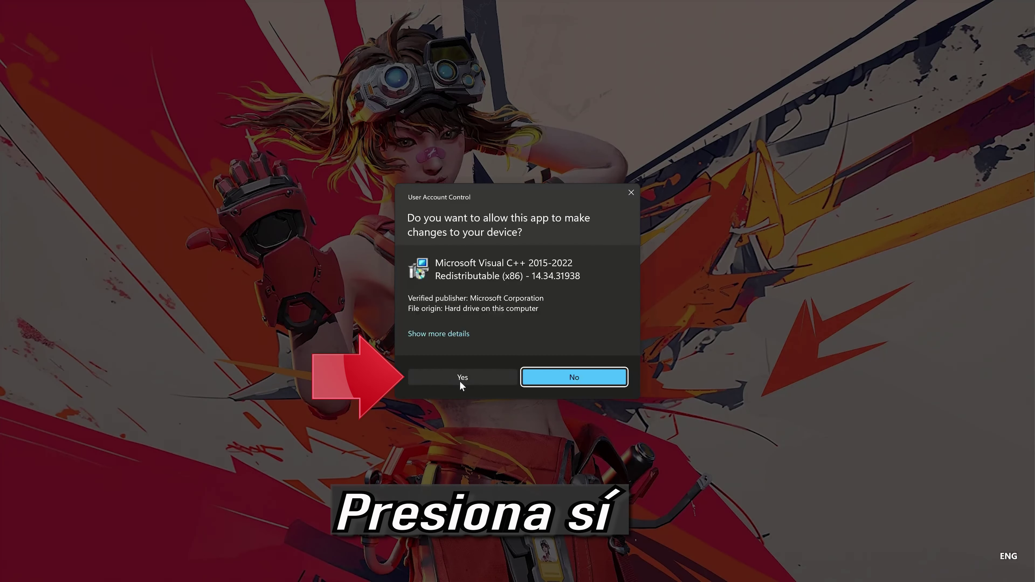
left_click(460, 381)
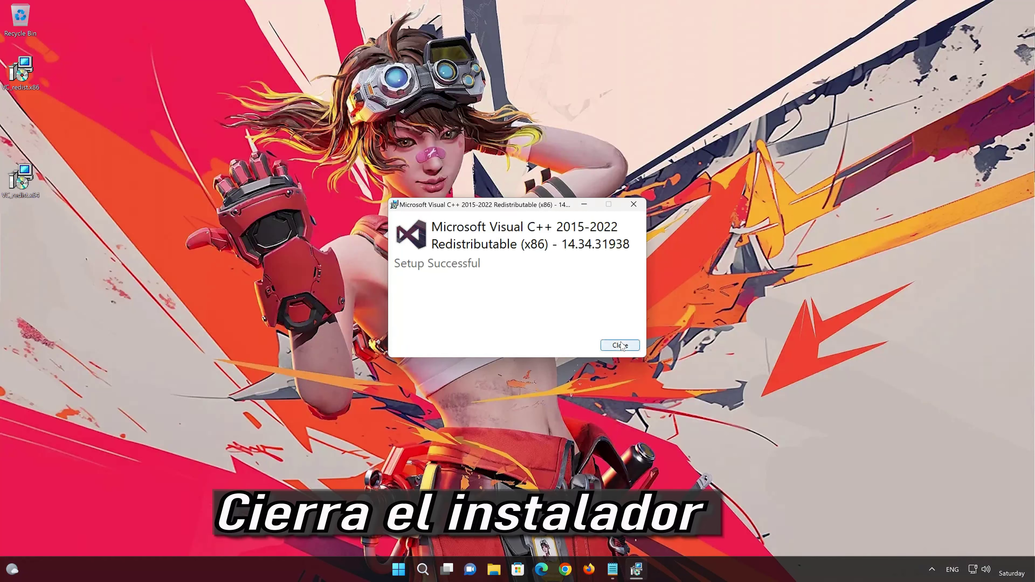
left_click(620, 345)
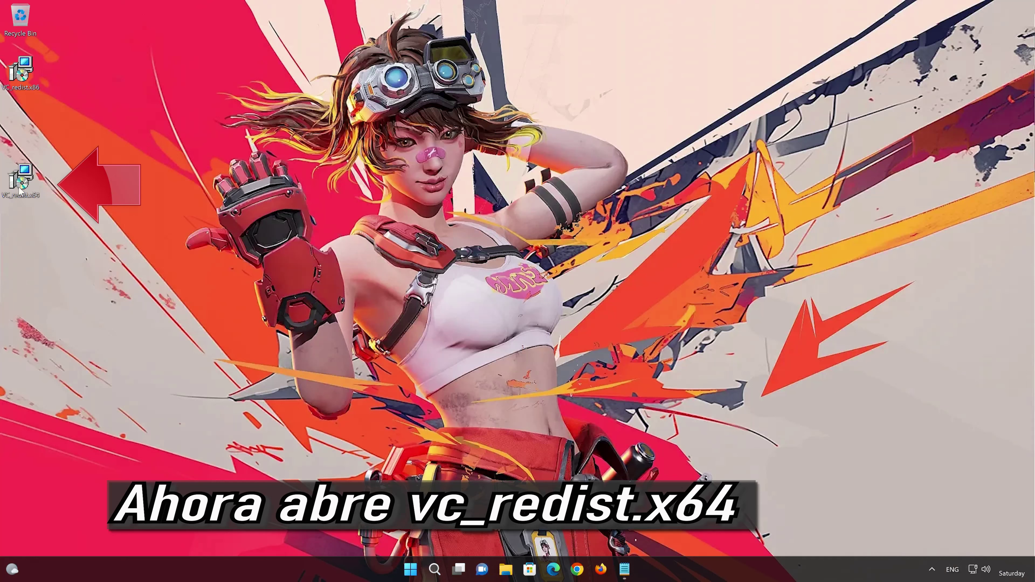
- Install the x64 Visual C++ 2015-2022 Redistributable from the desktop, accepting the license terms and allowing it to make changes, and close the installer
double_click(19, 187)
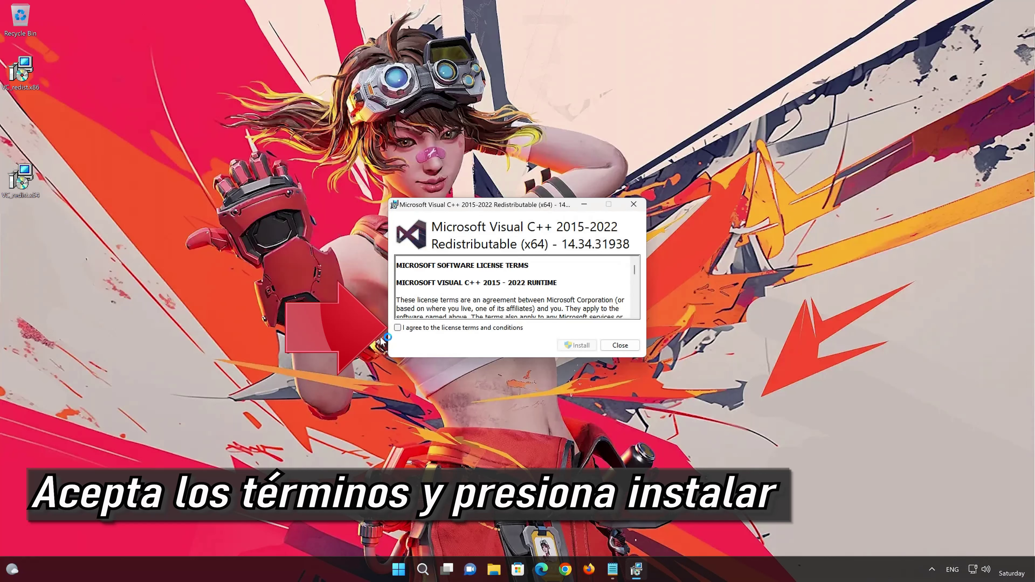
left_click(397, 327)
left_click(584, 345)
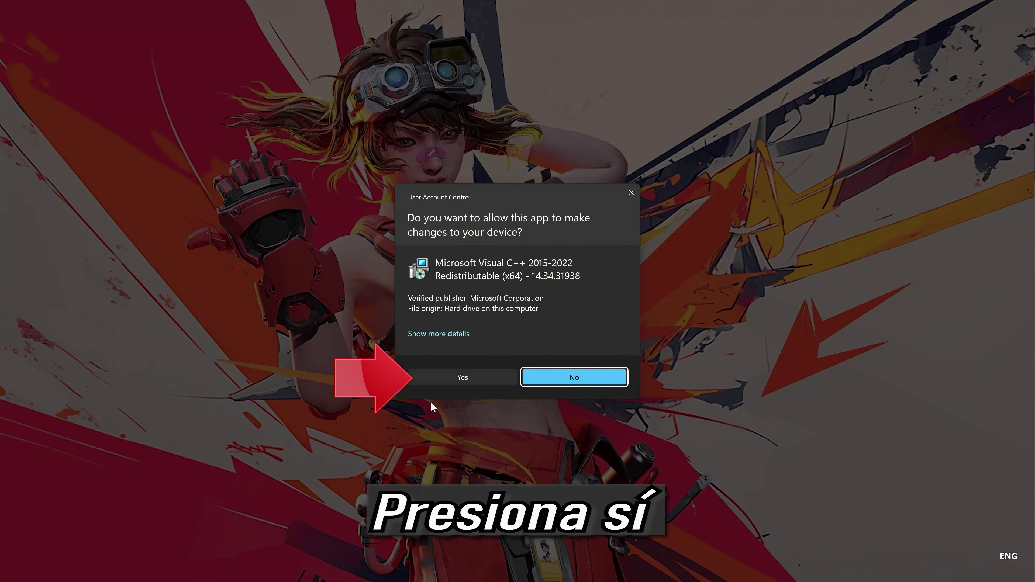
left_click(456, 378)
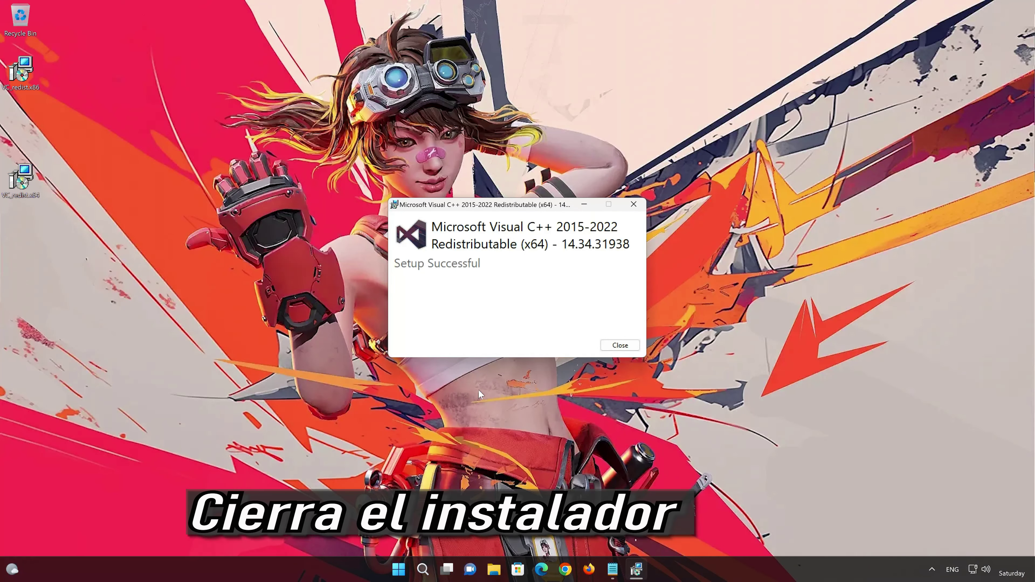
left_click(619, 345)
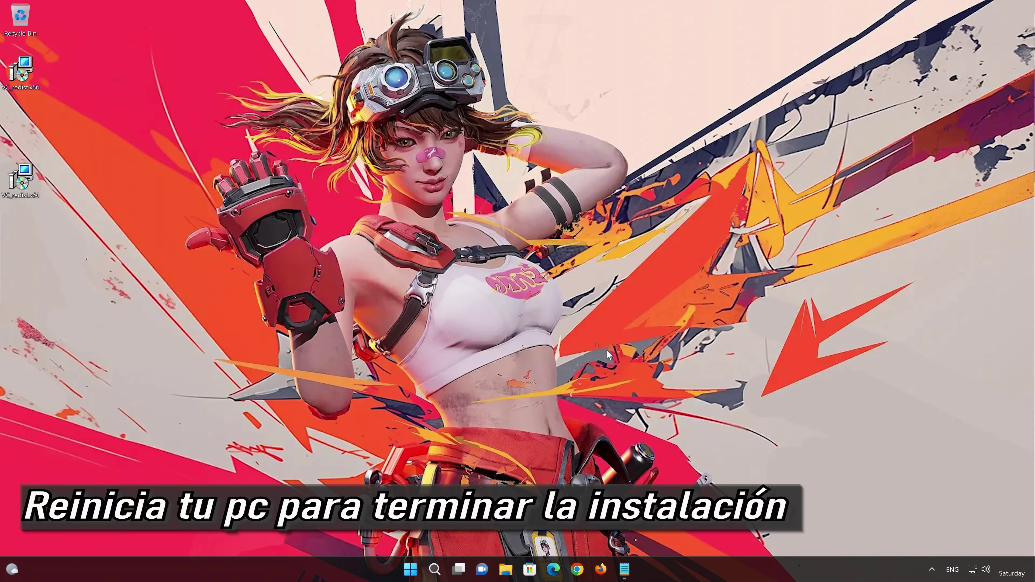
- Restart the PC, forcing the restart even though Notepad is still open
left_click(410, 569)
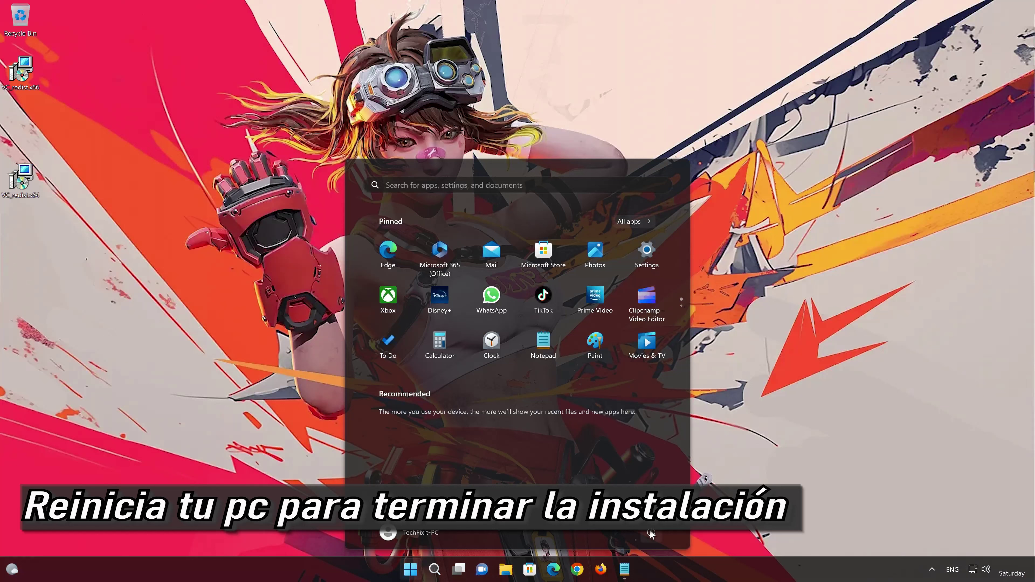
left_click(650, 533)
left_click(642, 512)
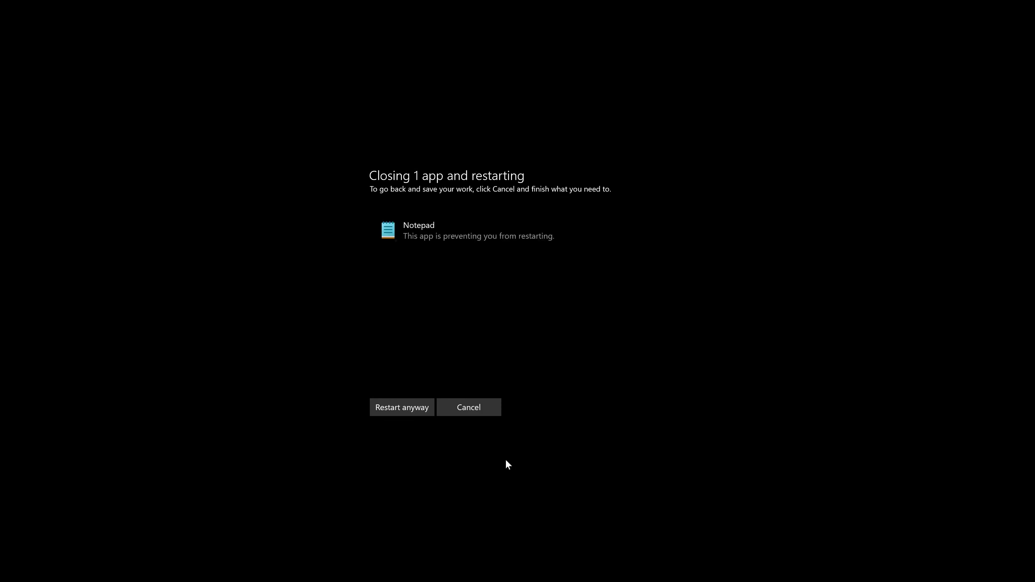
left_click(388, 409)
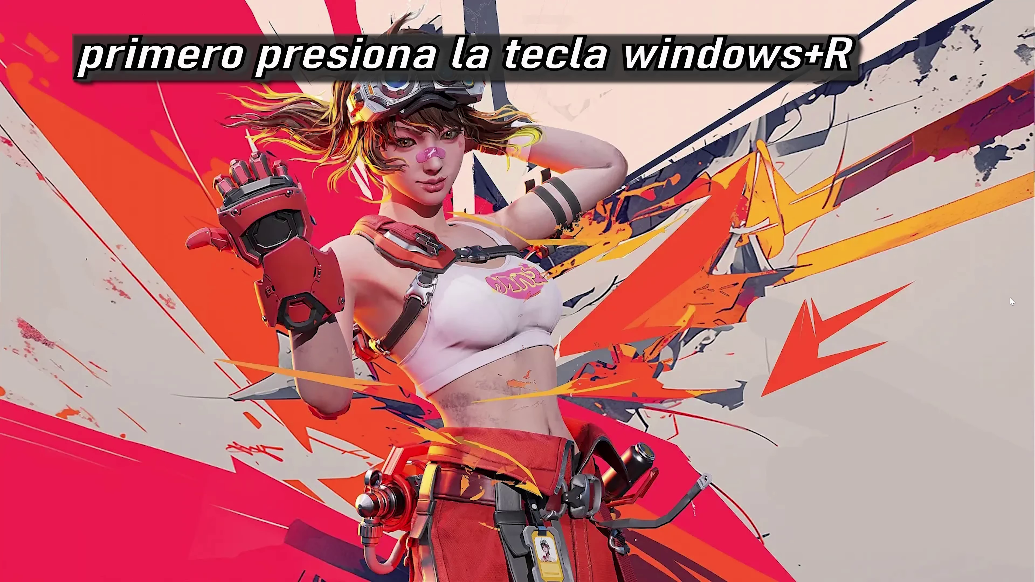
- Open Device Manager by running devmgmt.msc, and move its window to the middle of the desktop
key("super+r")
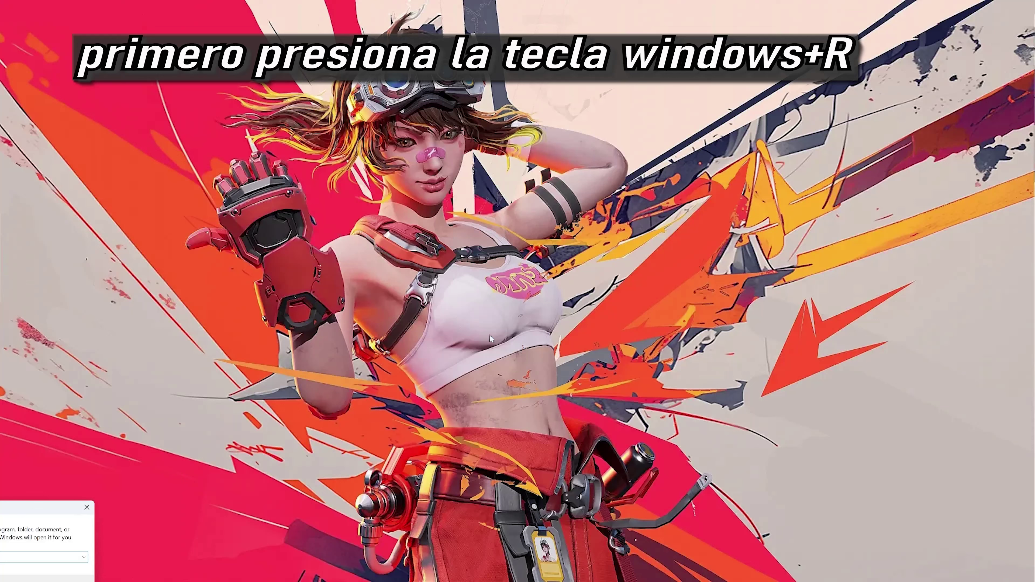
left_click_drag(49, 510, 596, 166)
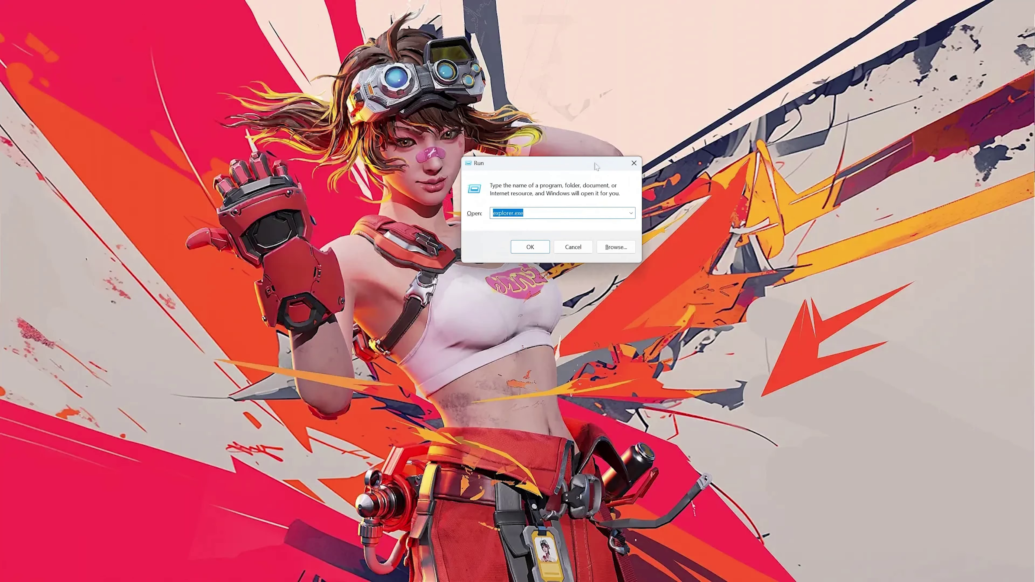
type("devmgmt.")
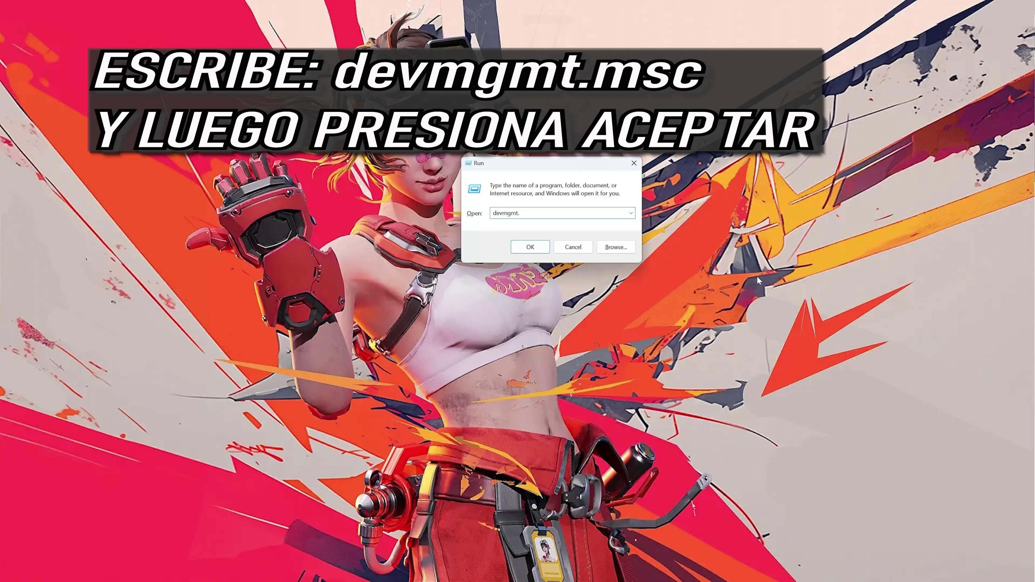
type("msc")
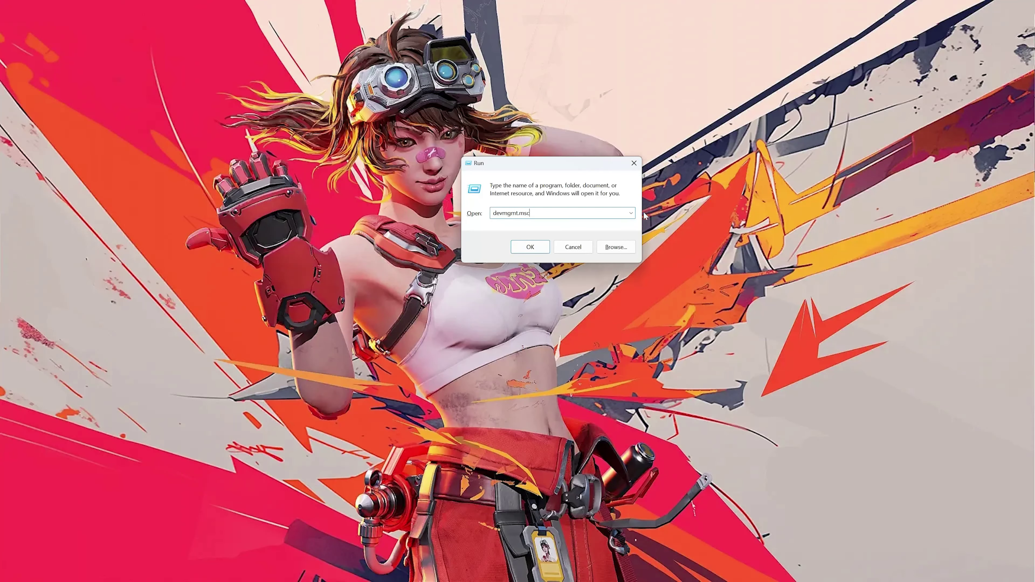
left_click(521, 252)
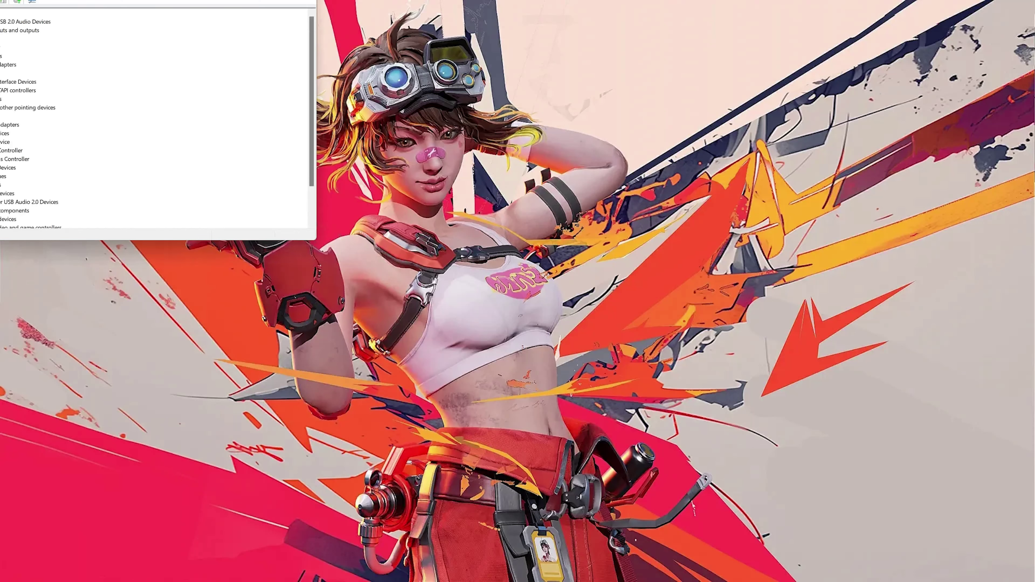
left_click_drag(207, 0, 575, 114)
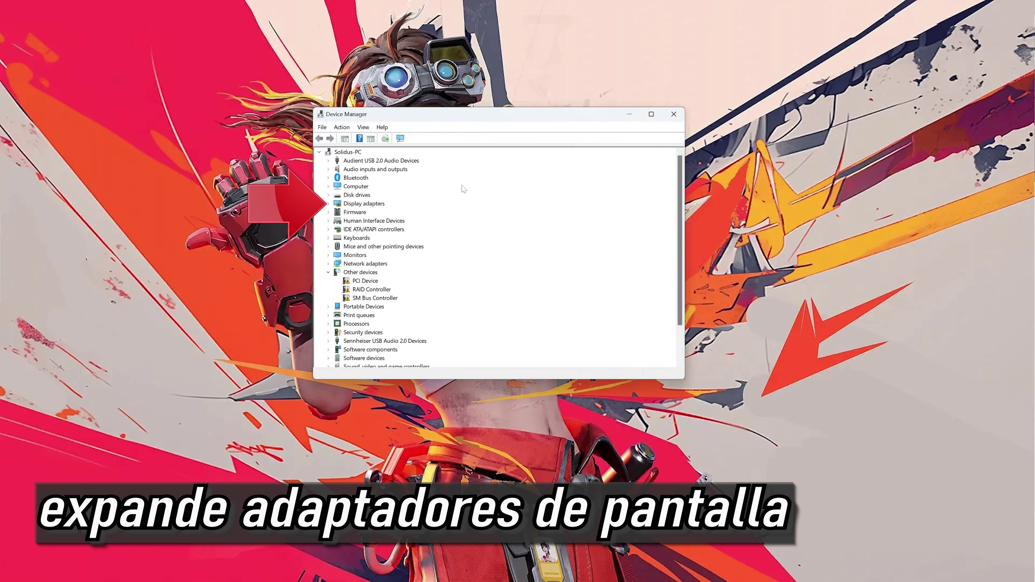
- Expand the display adapters and open the driver properties of the NVIDIA GeForce RTX 4090
left_click(370, 205)
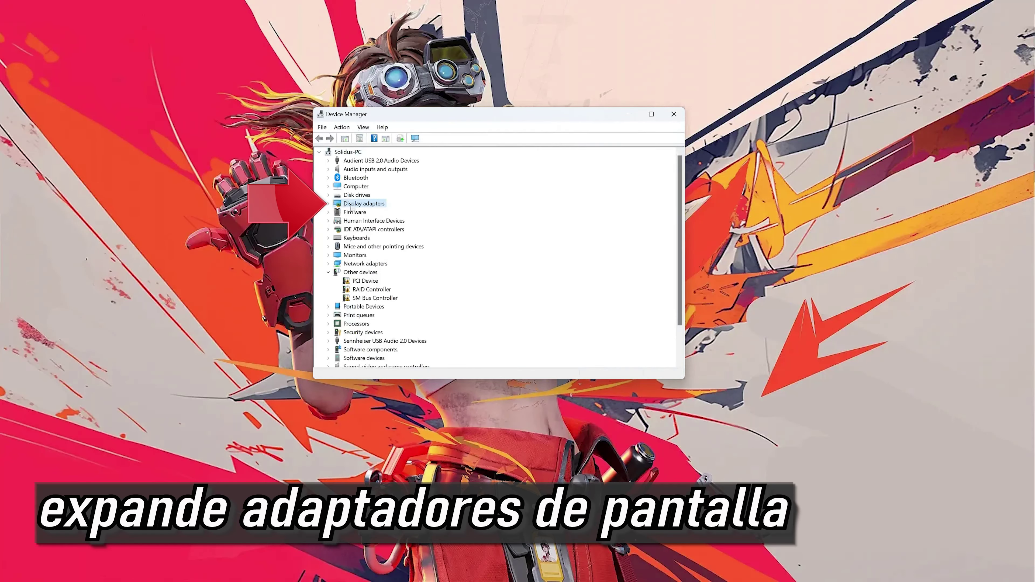
left_click(328, 204)
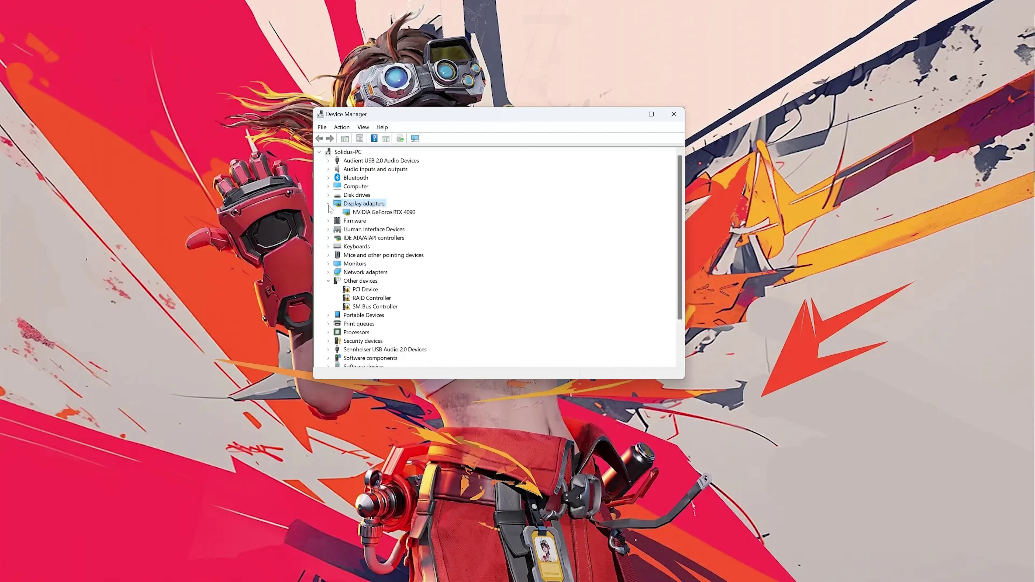
left_click(364, 214)
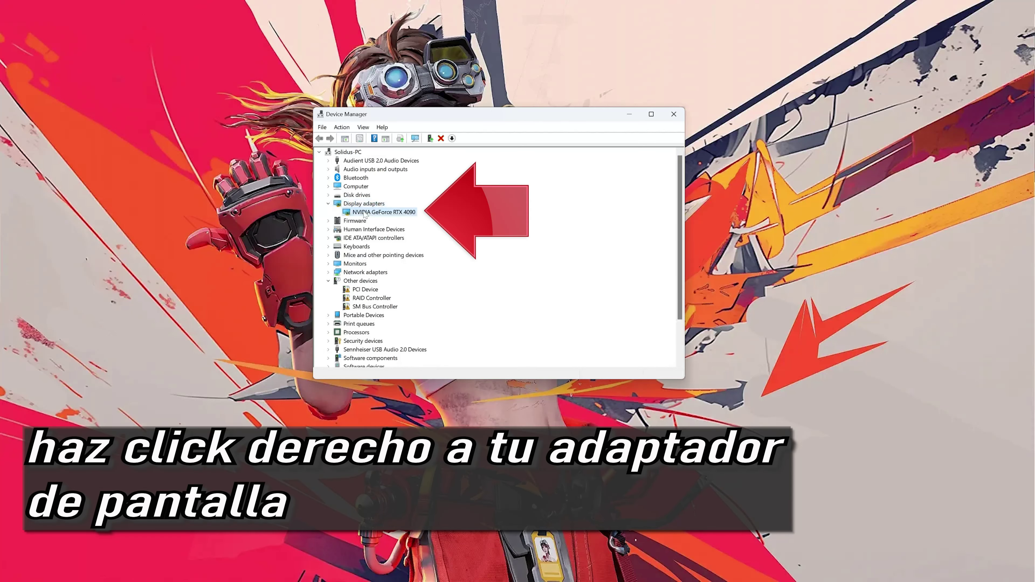
right_click(364, 213)
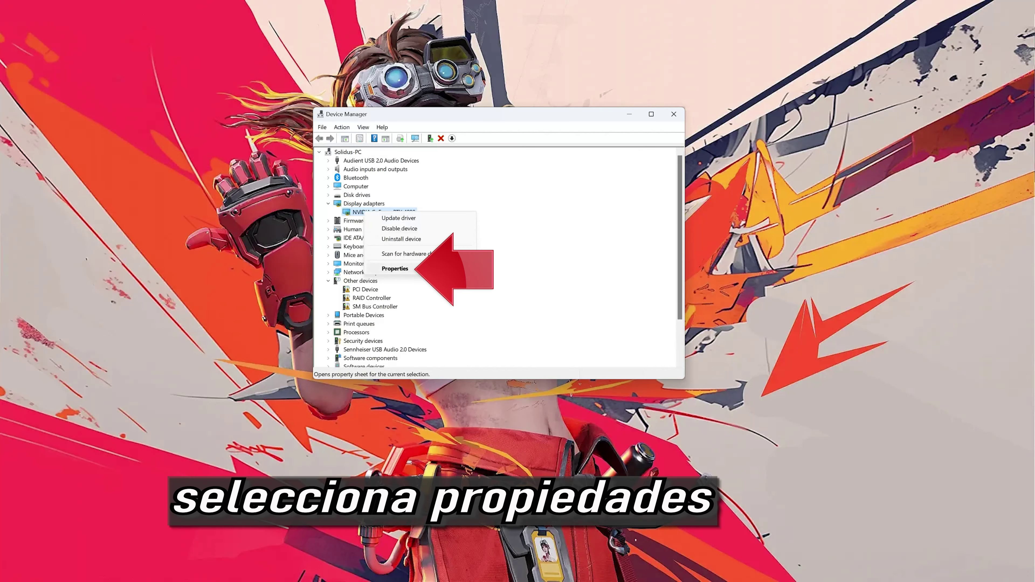
left_click(394, 268)
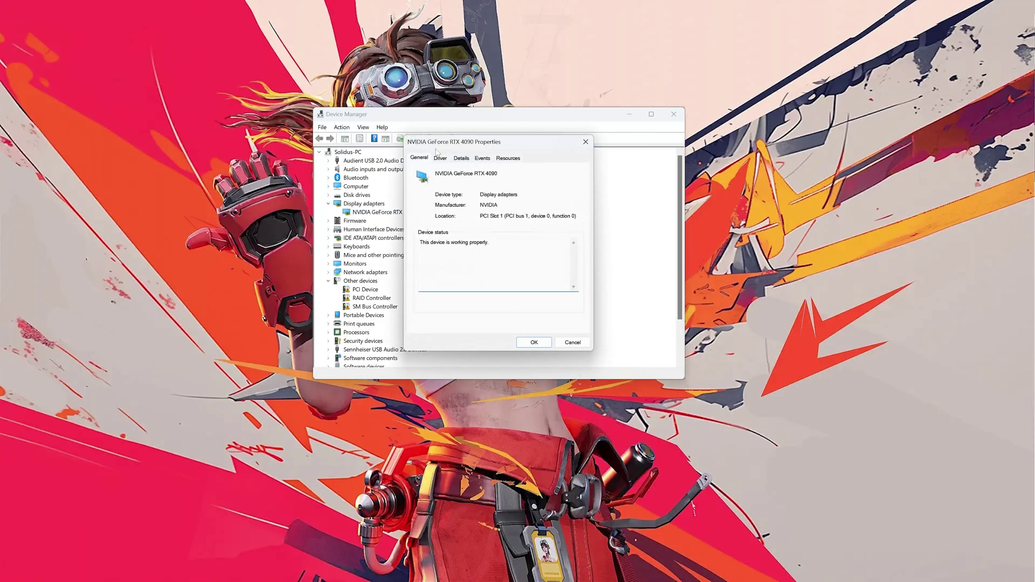
left_click(446, 162)
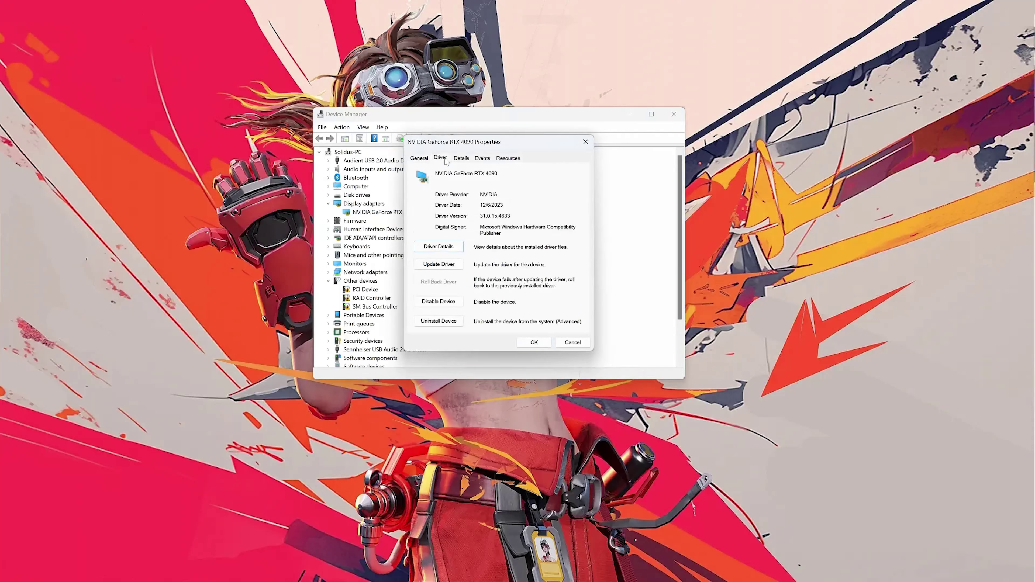
- Update the graphics card's driver with an automatic search, and check for updates in Windows Update as well
left_click(433, 268)
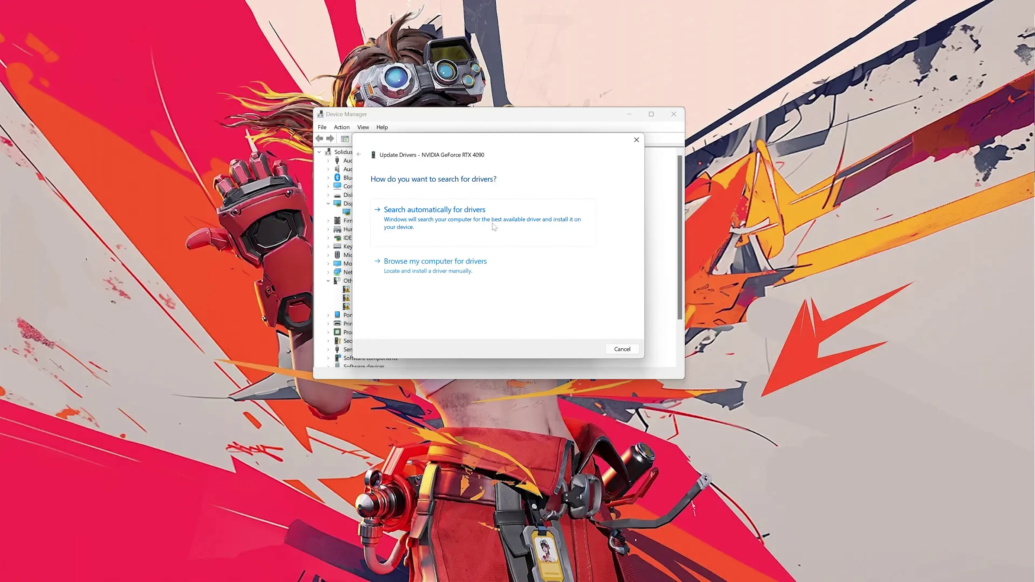
left_click(493, 227)
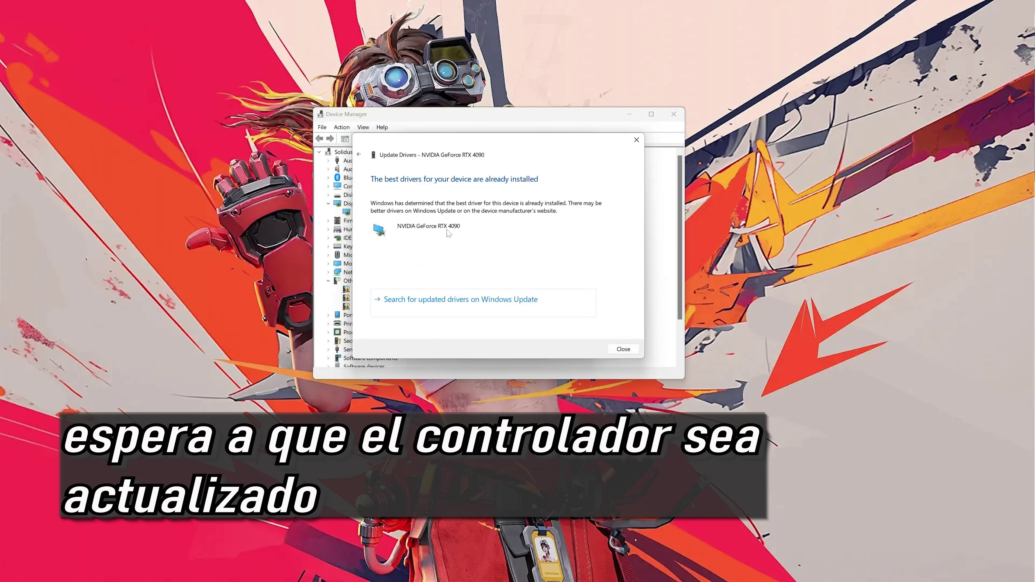
left_click(486, 301)
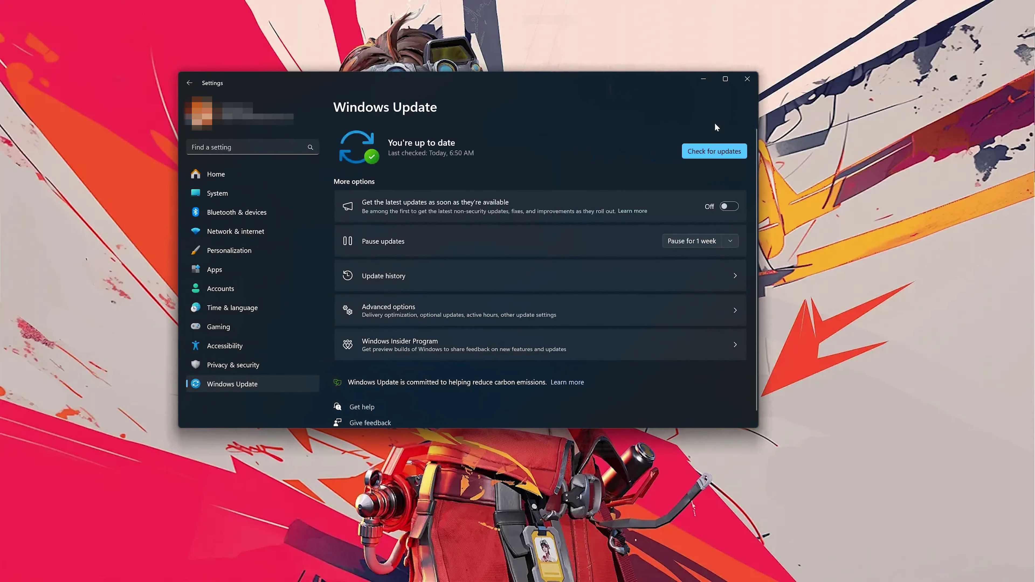
left_click(705, 158)
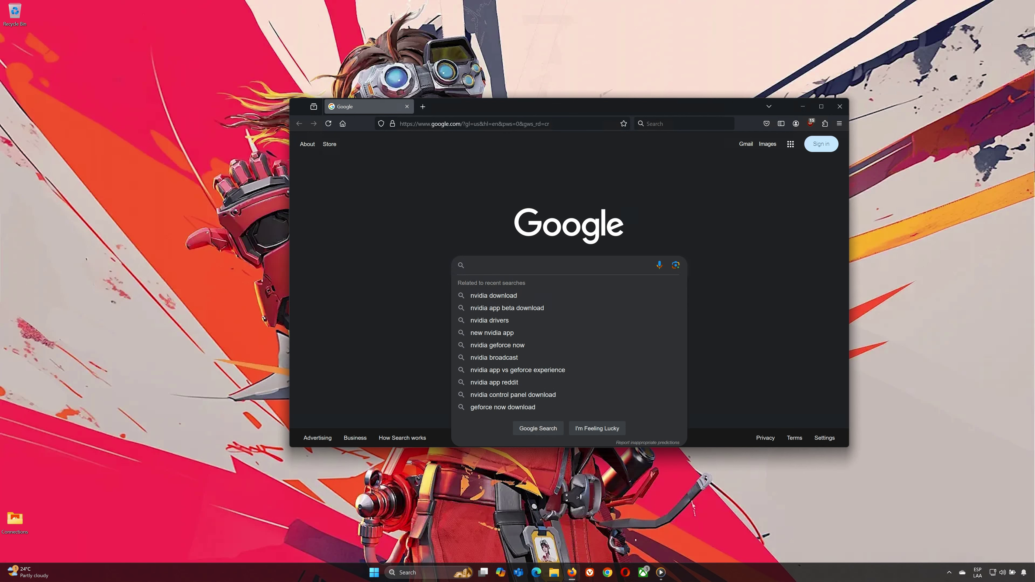
- Search Google for "nvidia app download" and download the NVIDIA App from NVIDIA's official page
type("a app d")
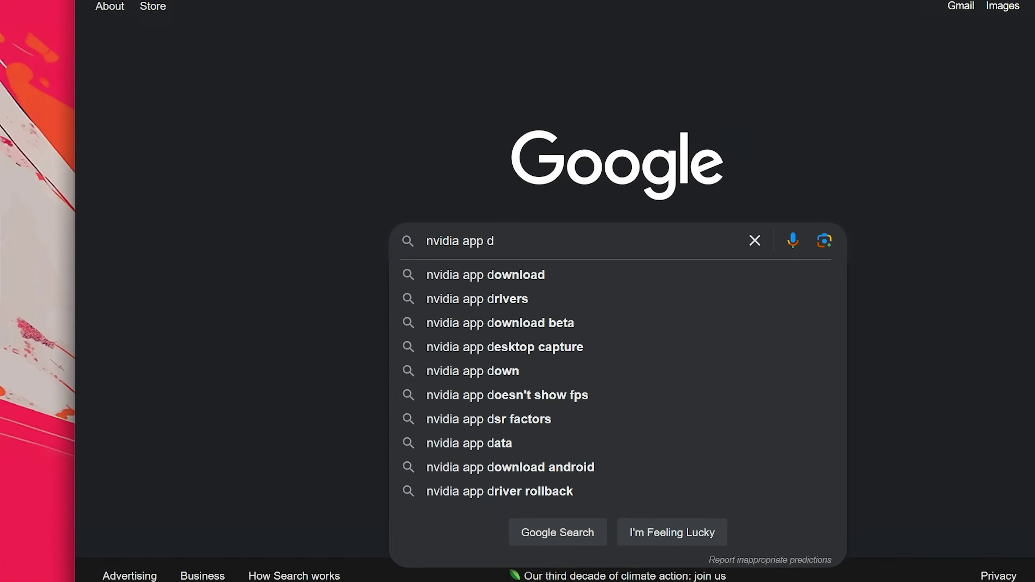
left_click(494, 277)
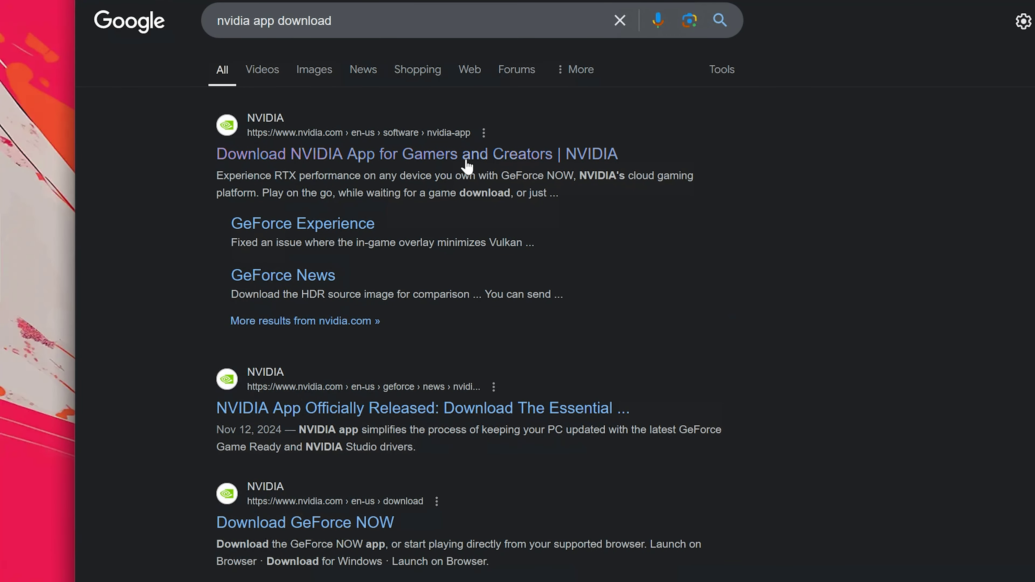
left_click(516, 175)
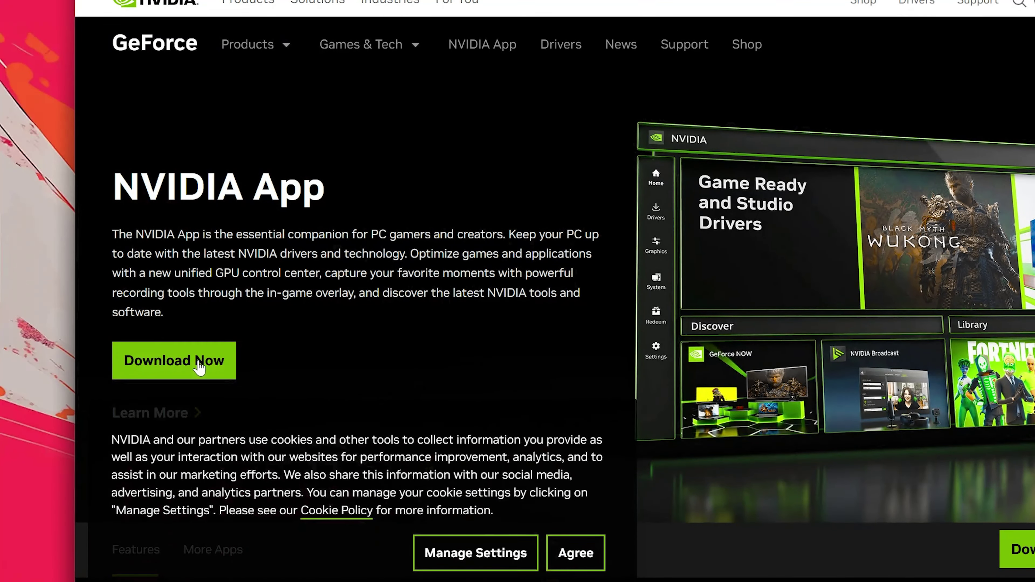
left_click(174, 360)
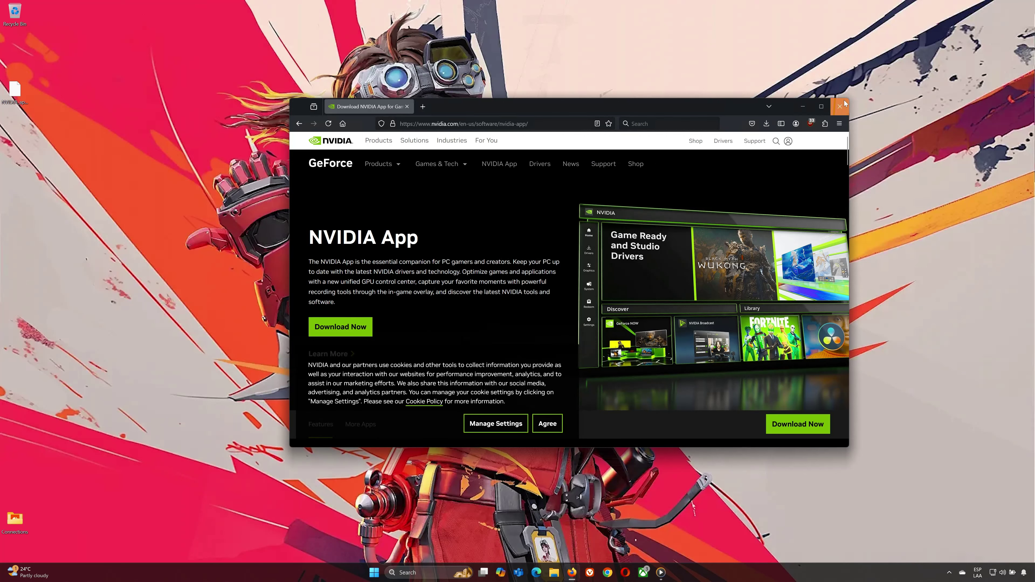
- Close the browser and run the downloaded NVIDIA App installer, allowing it to make changes and agreeing to its license terms
left_click(839, 107)
double_click(15, 92)
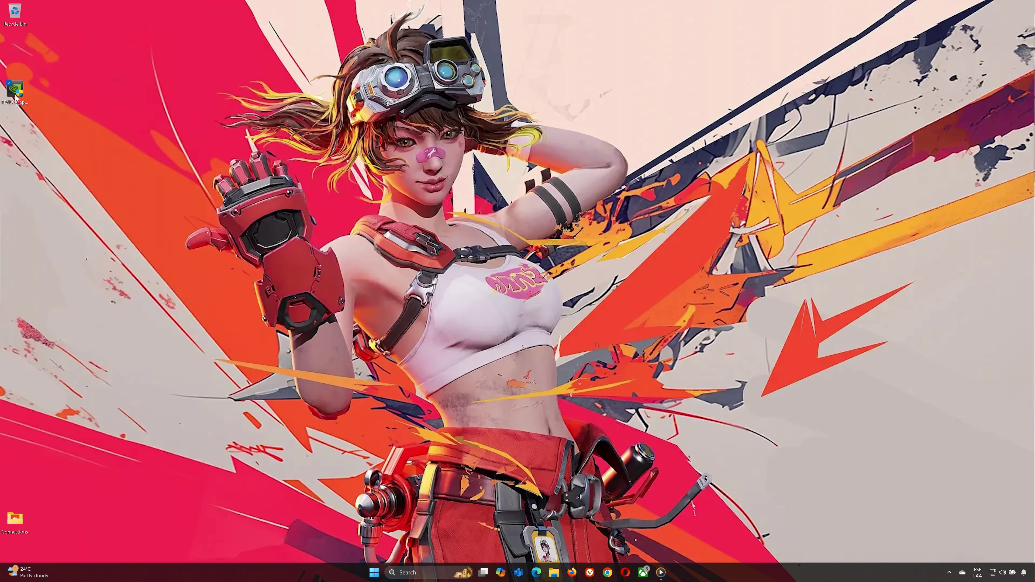
left_click(474, 351)
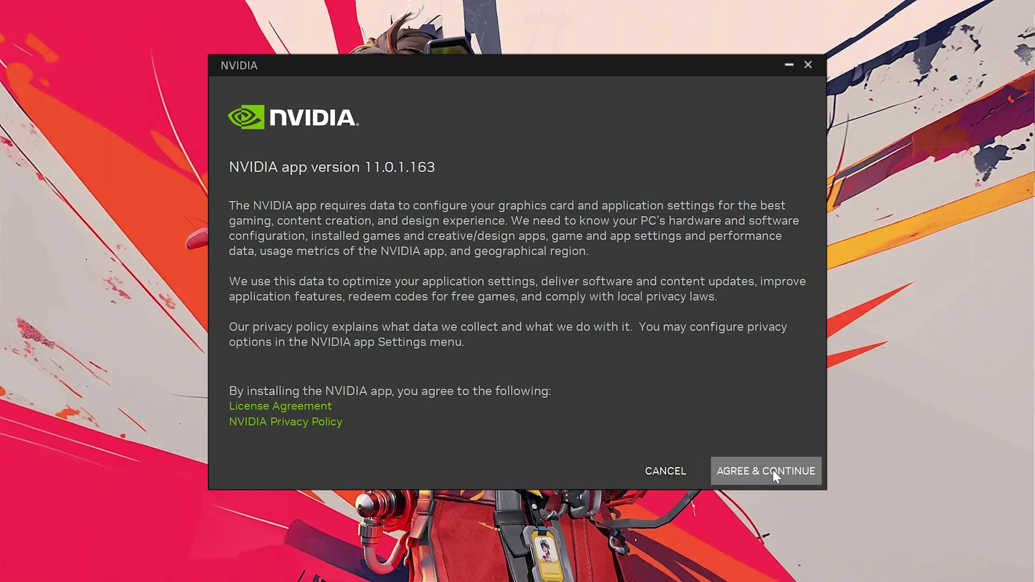
left_click(754, 483)
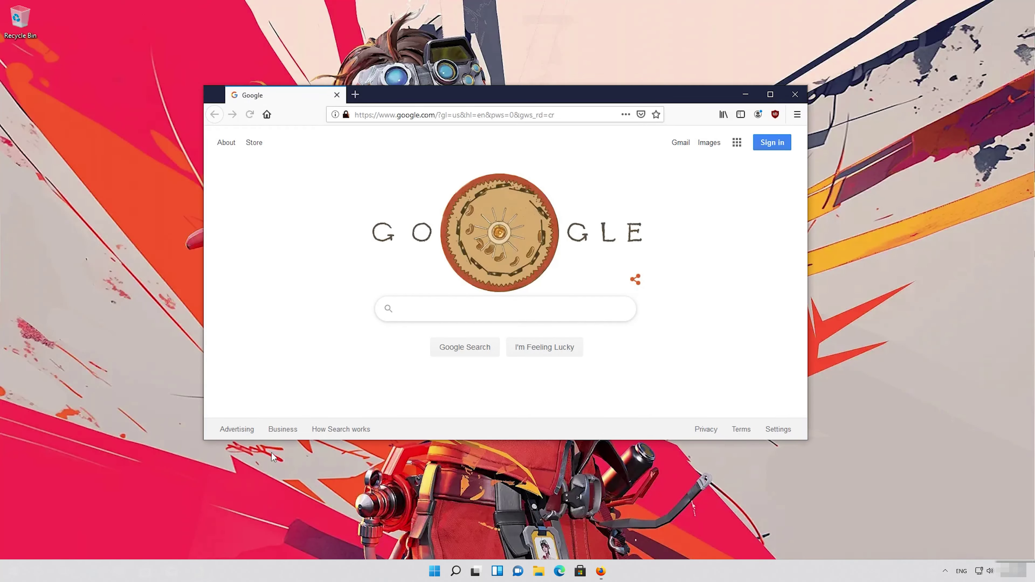
- Open the copied DirectX Software Development Kit link, save dxsdk_aug2006.exe from Microsoft's download page, and close the browser once the download completes
right_click(445, 116)
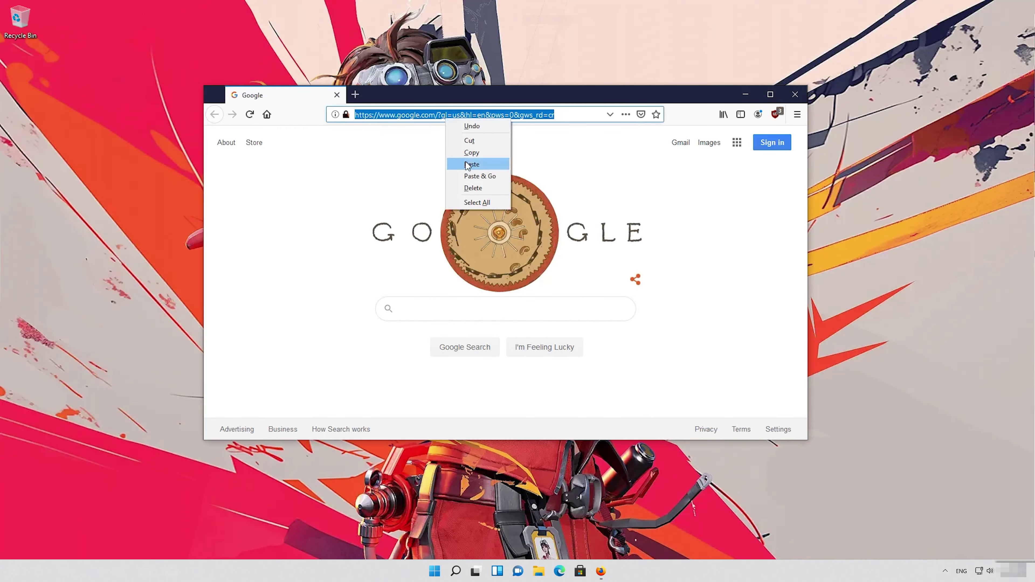
left_click(471, 176)
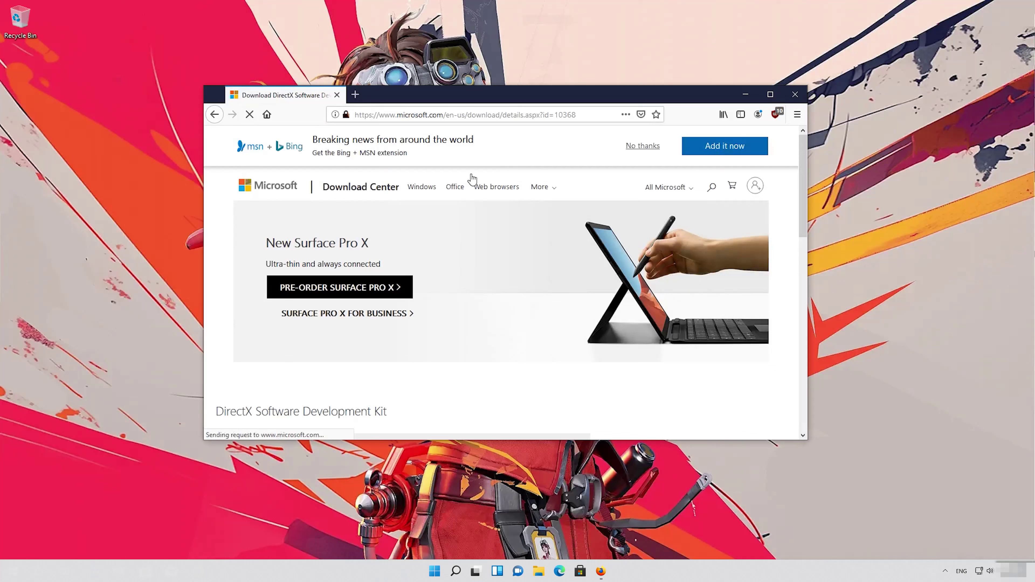
scroll(470, 200, "down", 5)
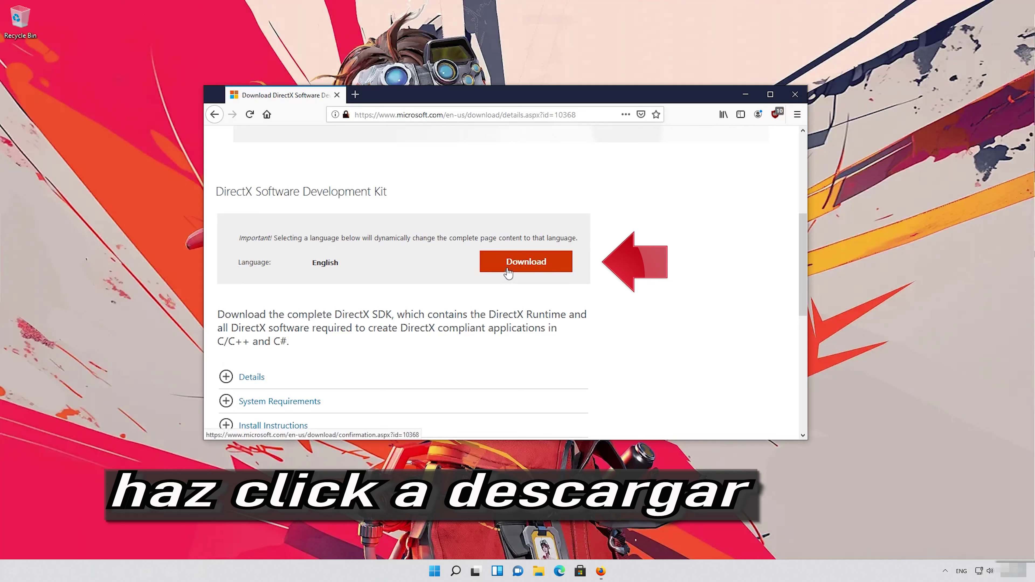
left_click(532, 268)
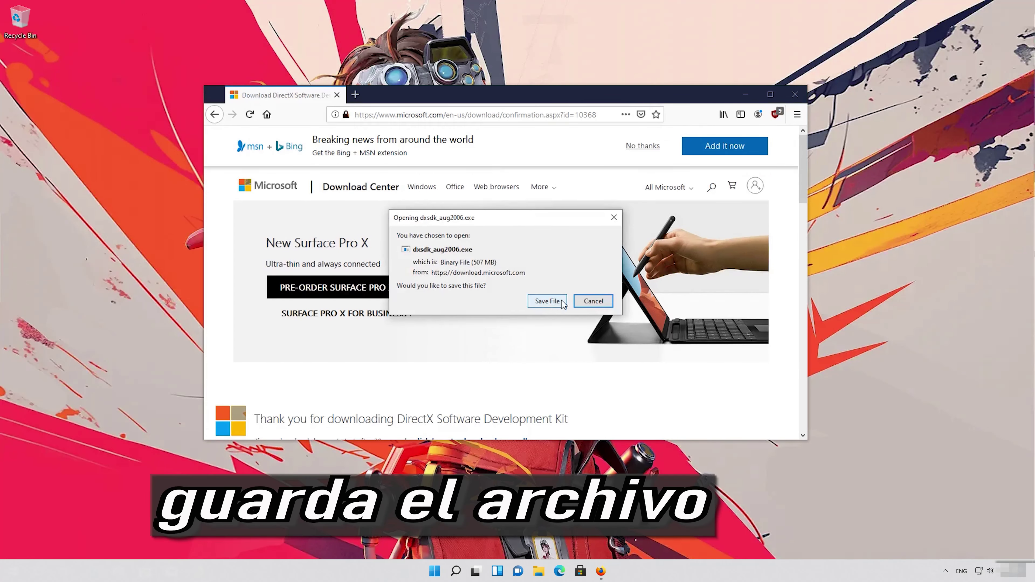
left_click(547, 301)
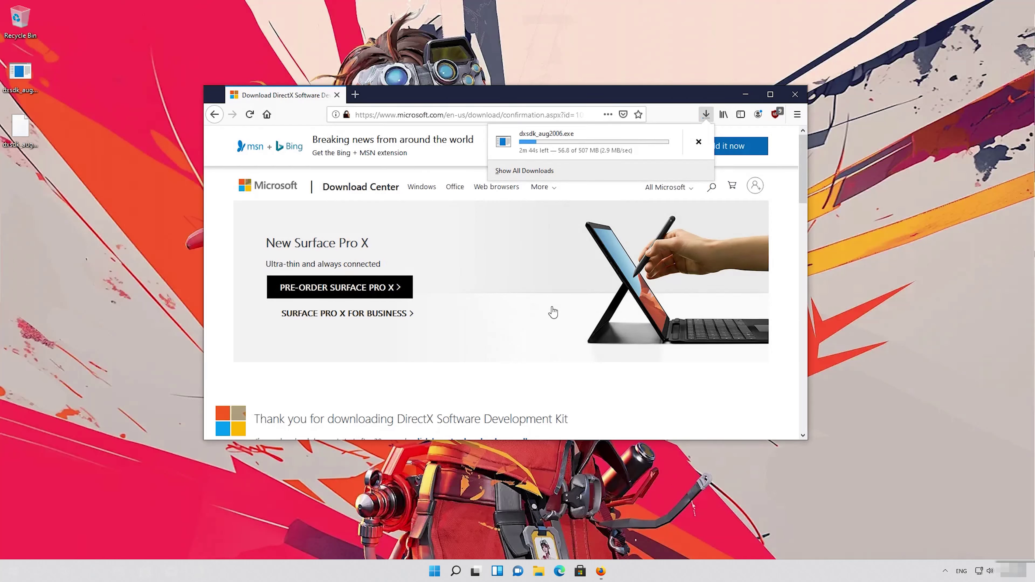
left_click_drag(204, 86, 240, 99)
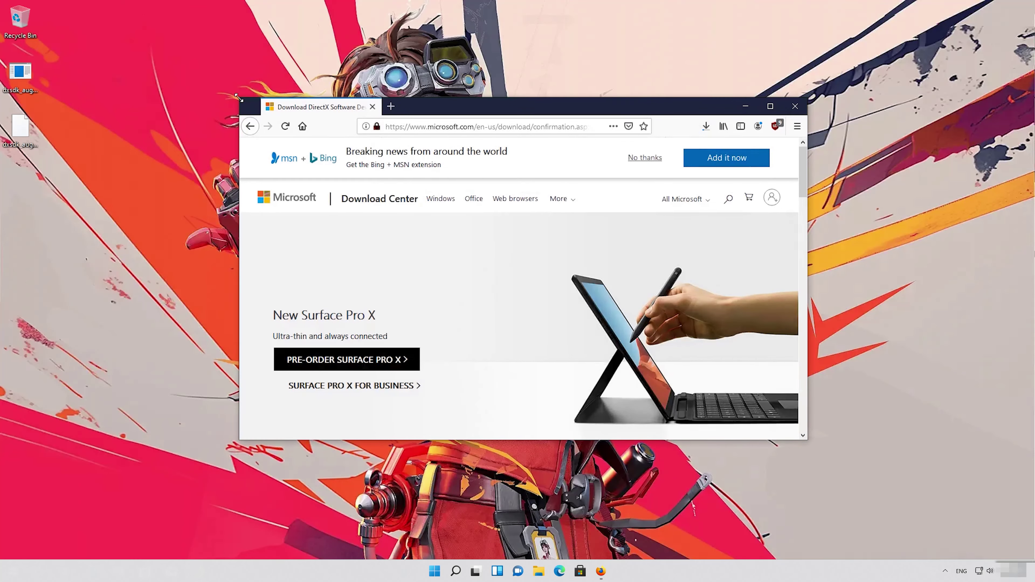
left_click(705, 127)
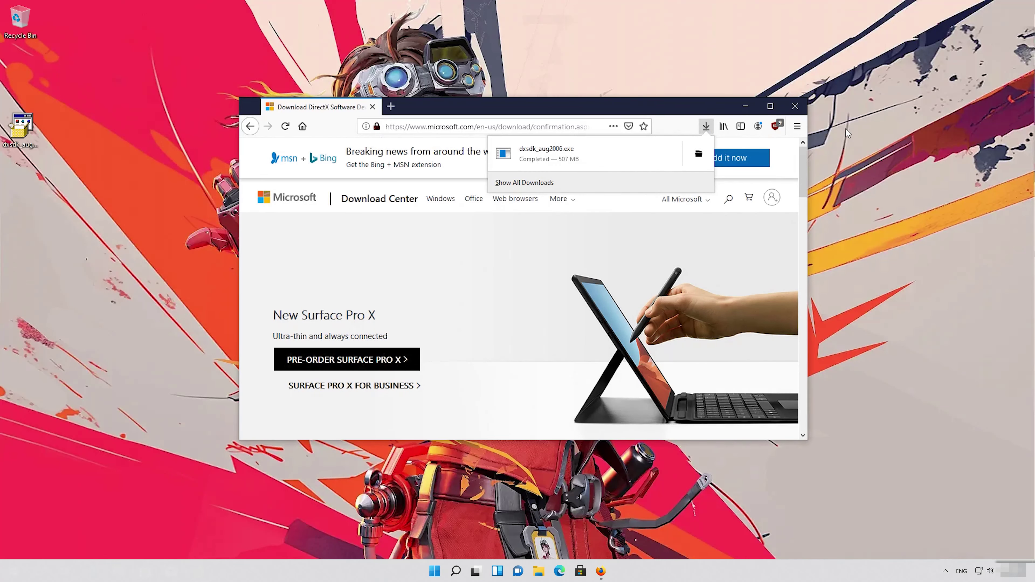
left_click(805, 111)
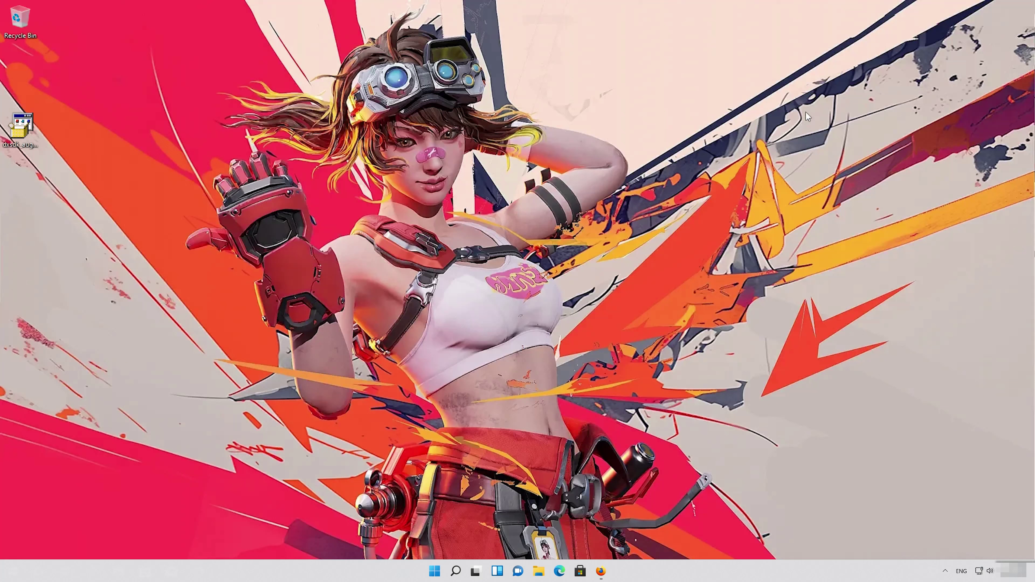
- Run dxsdk_aug2006.exe, accept its license agreement, and unzip the SDK files to the default temporary folder
double_click(25, 136)
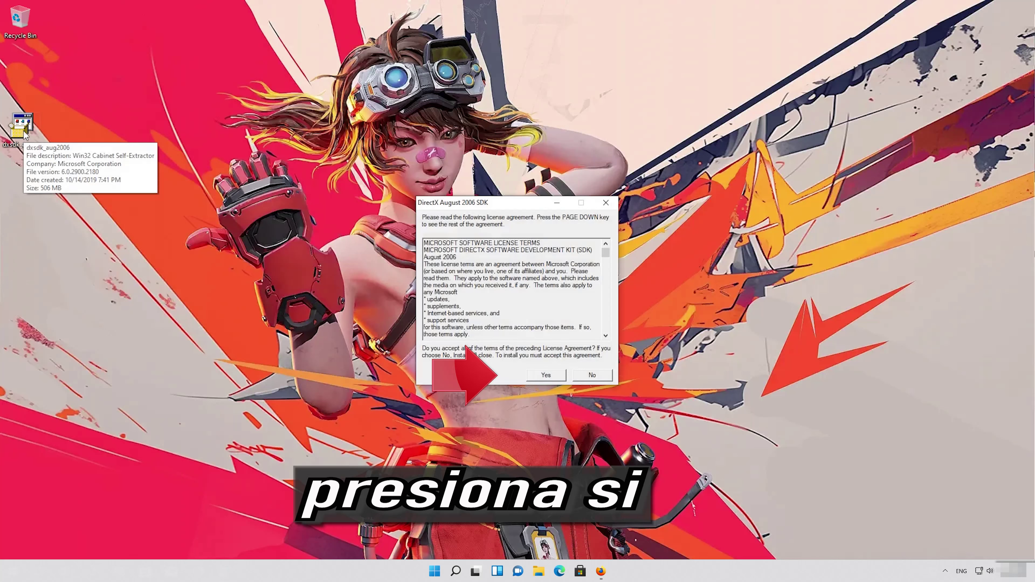
left_click(545, 375)
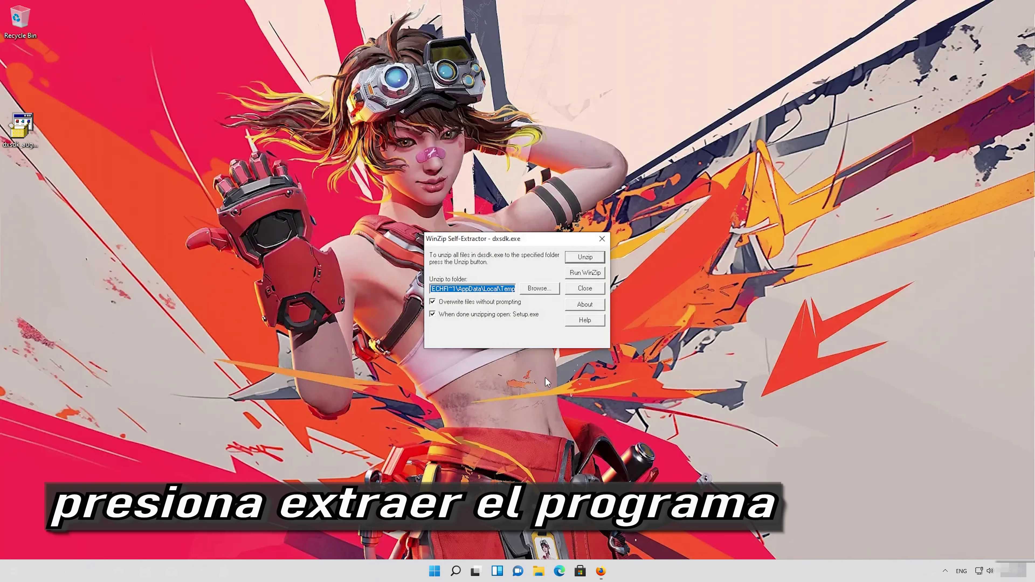
left_click(586, 259)
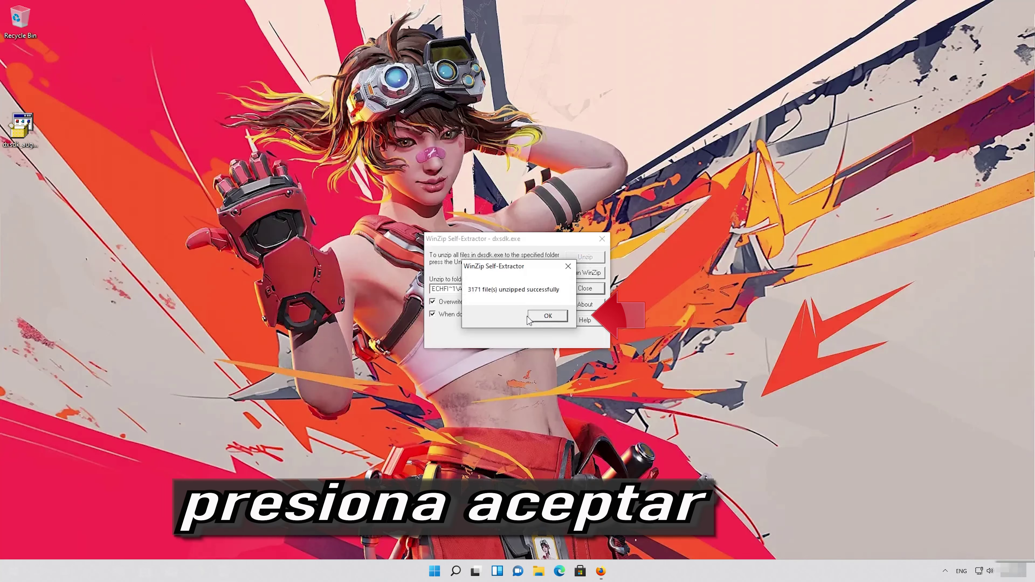
- Let the DirectX SDK setup start with permission to make changes, and download and install the .NET Framework 3.5 feature
left_click(548, 316)
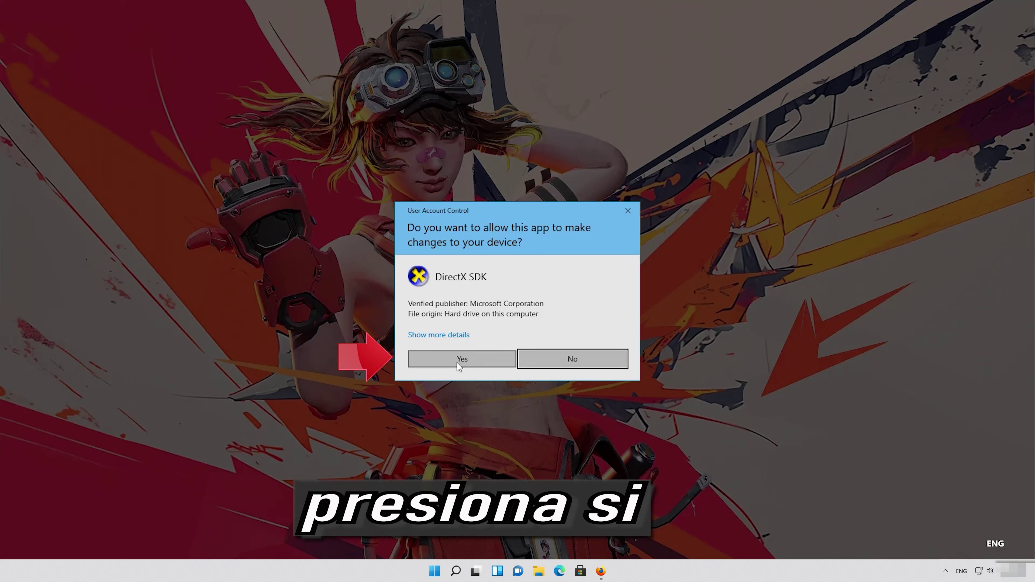
left_click(471, 361)
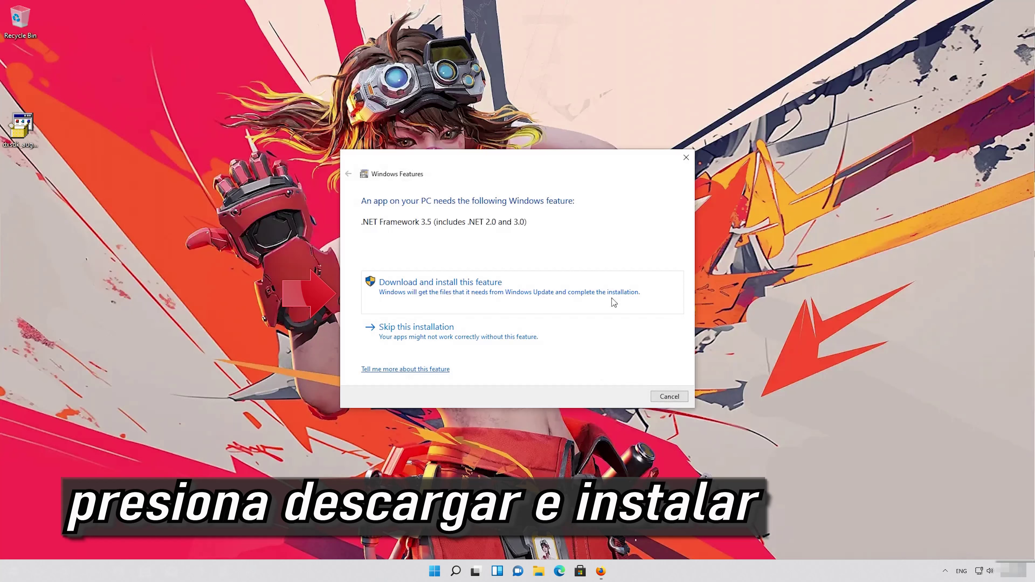
left_click(387, 298)
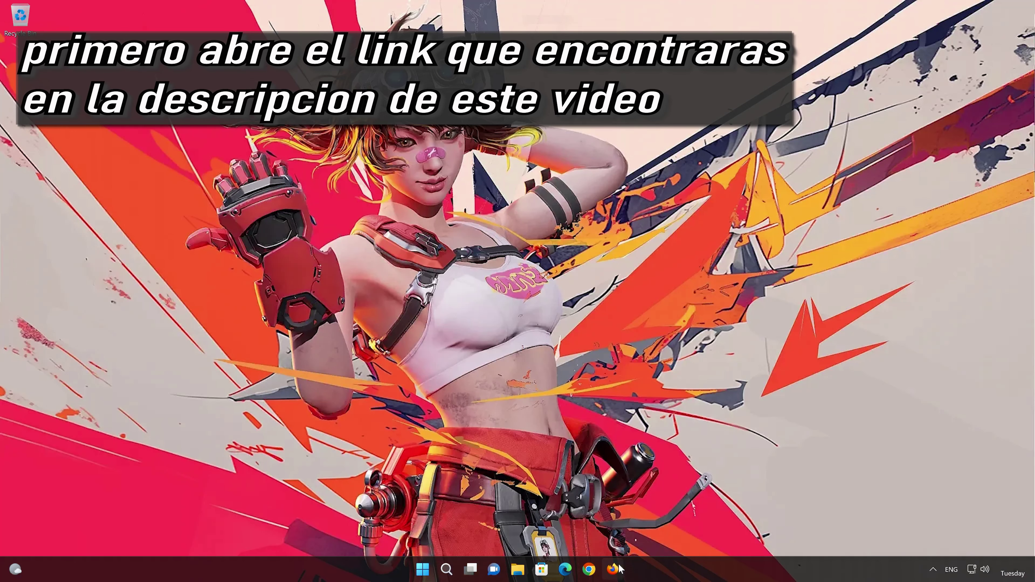
- Open the copied Windows 11 download link in Firefox, download the installation media creation tool, and close the browser
left_click(613, 569)
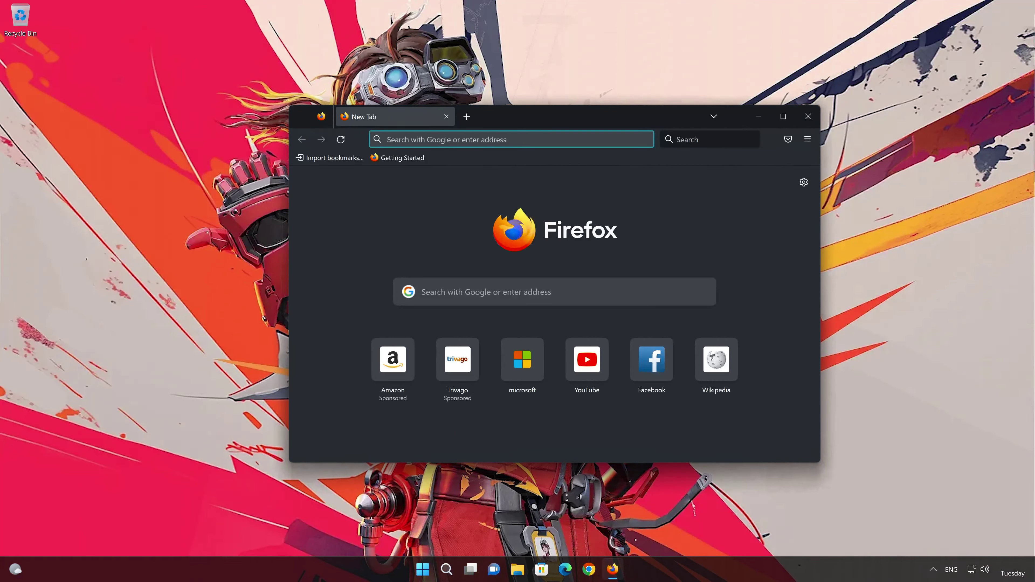
right_click(487, 140)
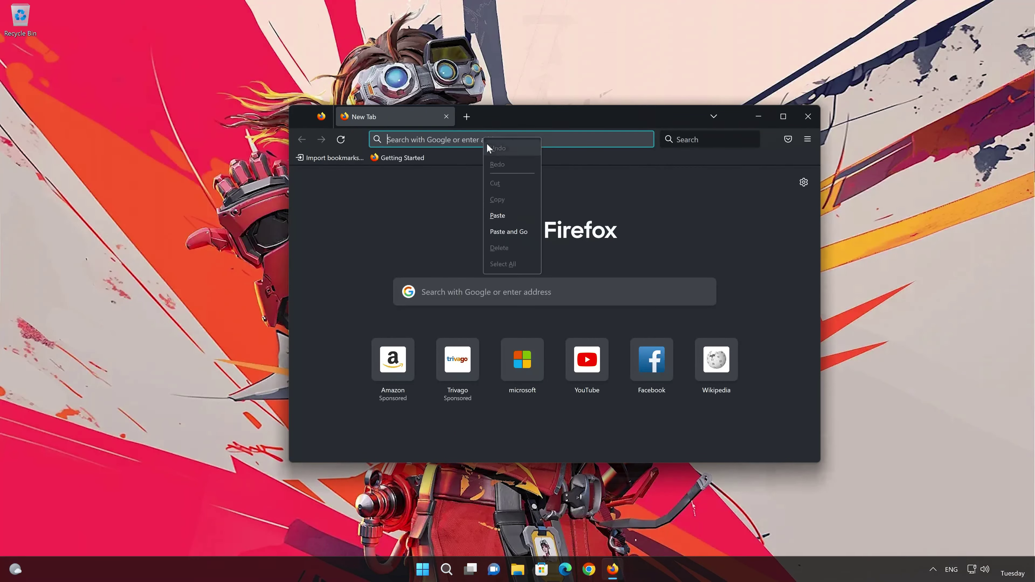
left_click(514, 233)
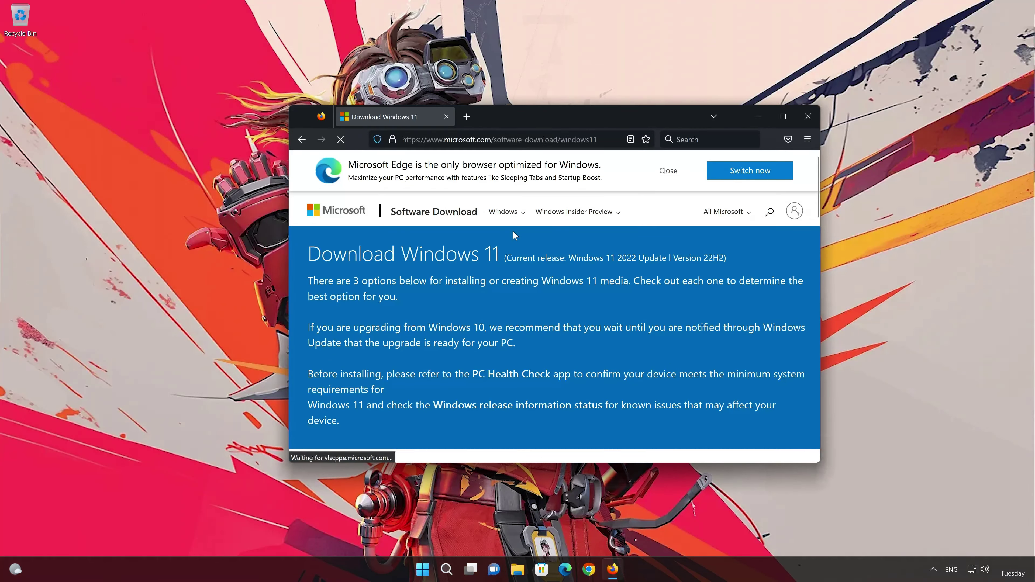
scroll(514, 237, "down", 5)
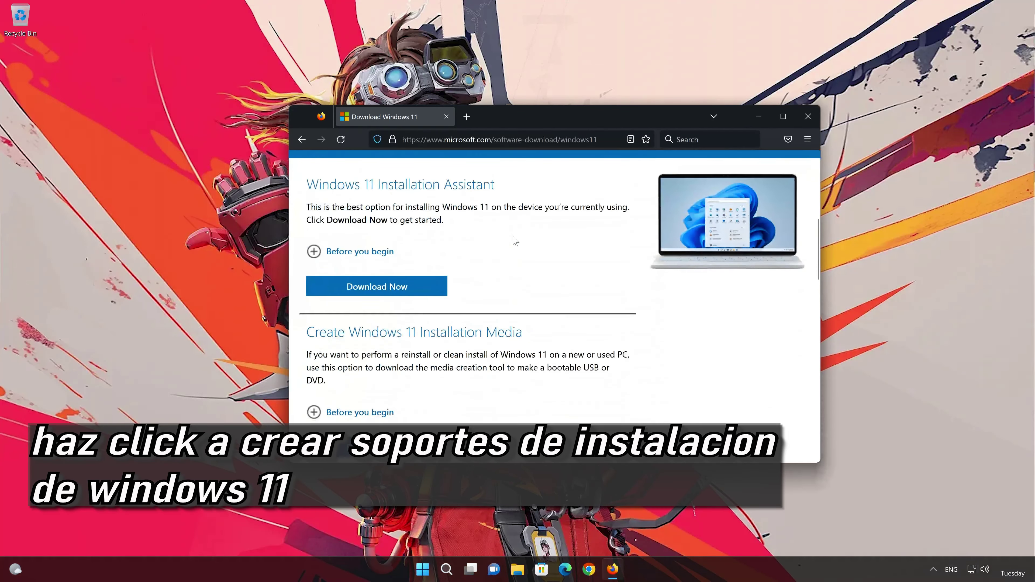
scroll(514, 240, "down", 3)
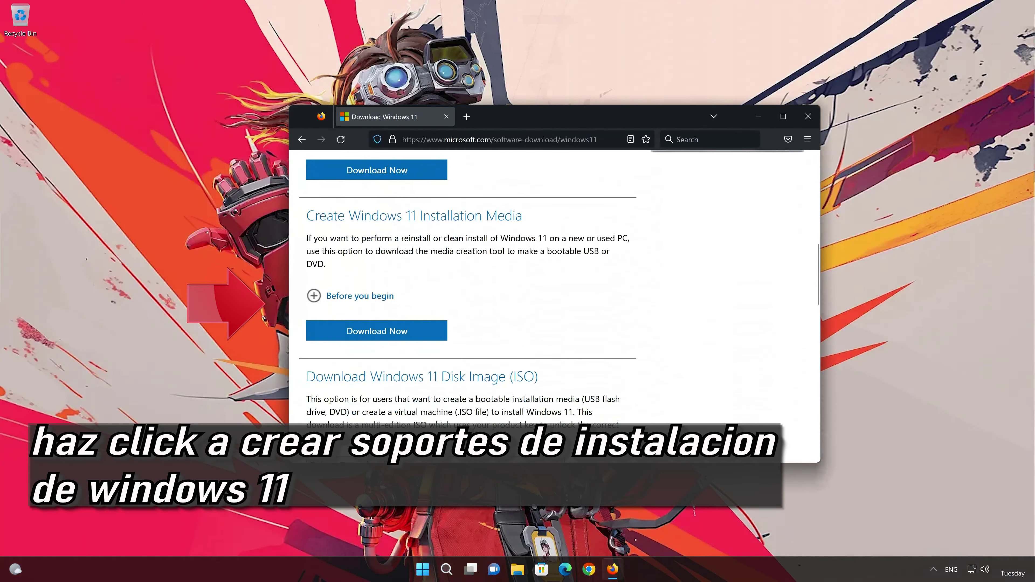
left_click(395, 336)
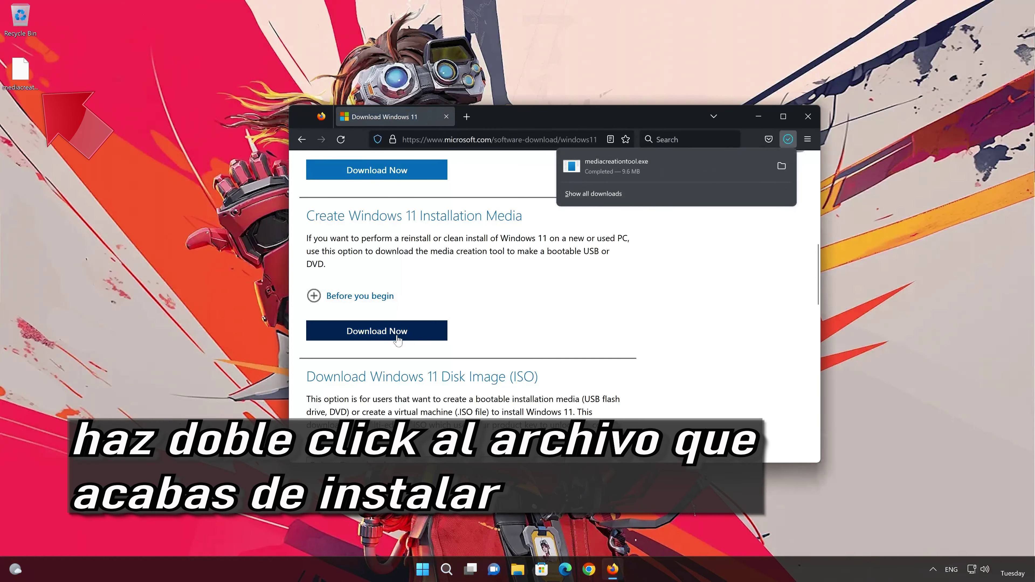
left_click(804, 116)
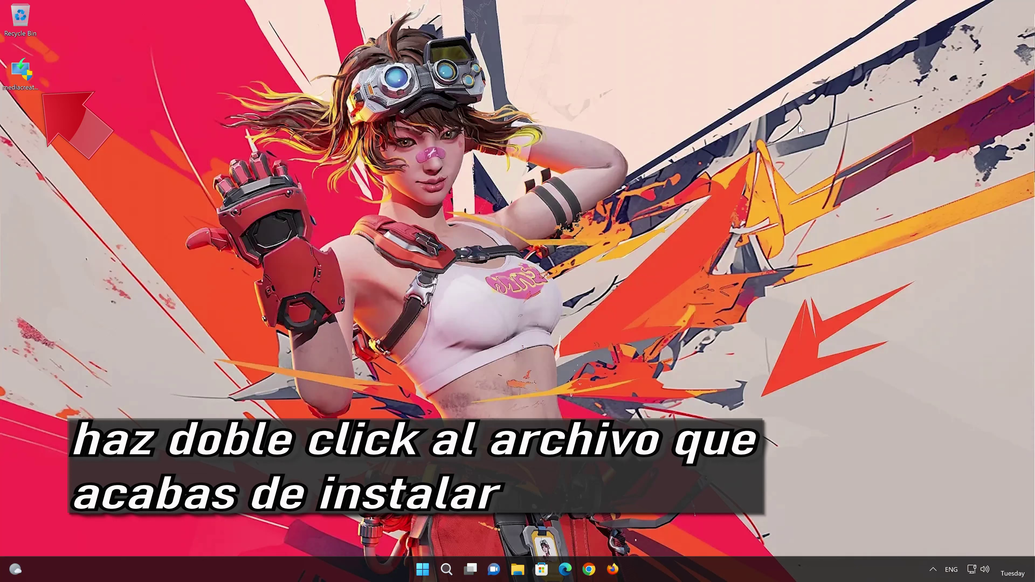
- Run the media creation tool as administrator, accept the license terms, and keep the recommended language and edition
double_click(20, 86)
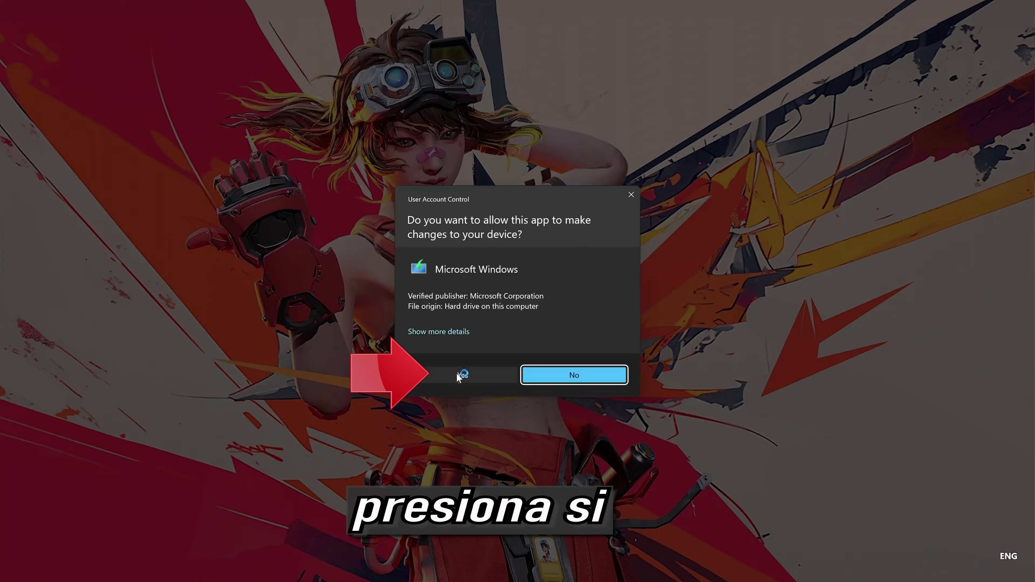
left_click(456, 376)
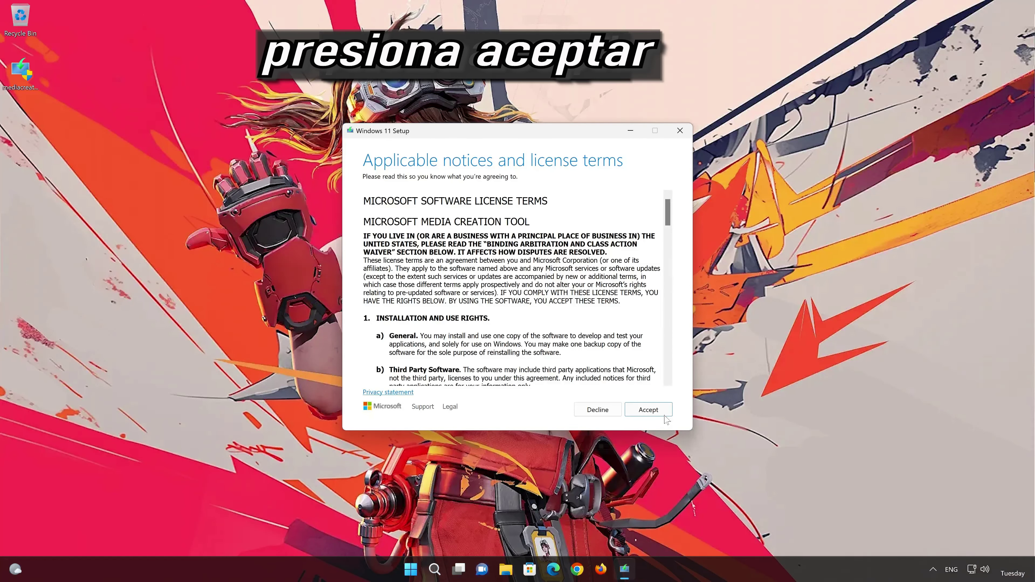
left_click(659, 416)
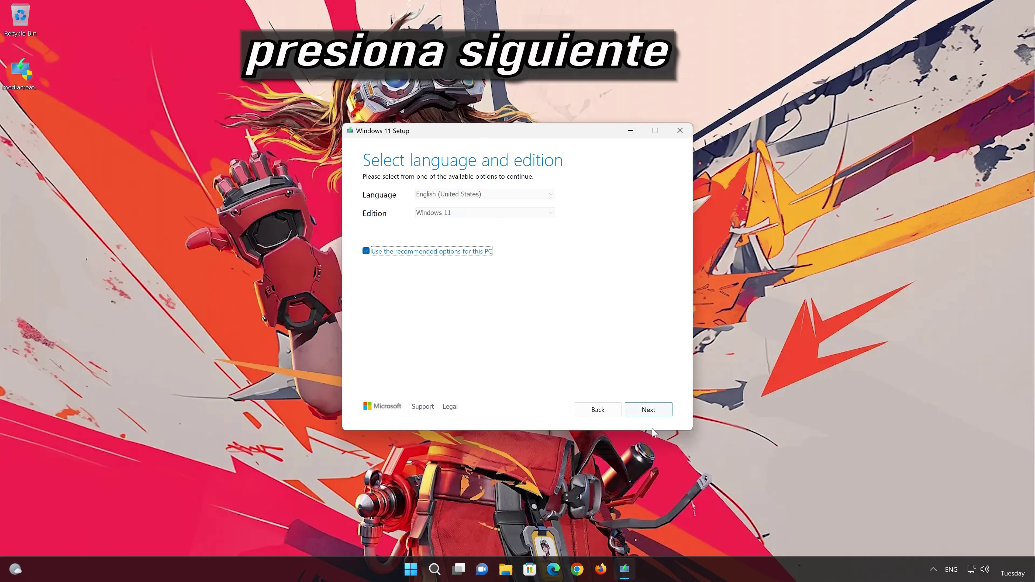
left_click(648, 409)
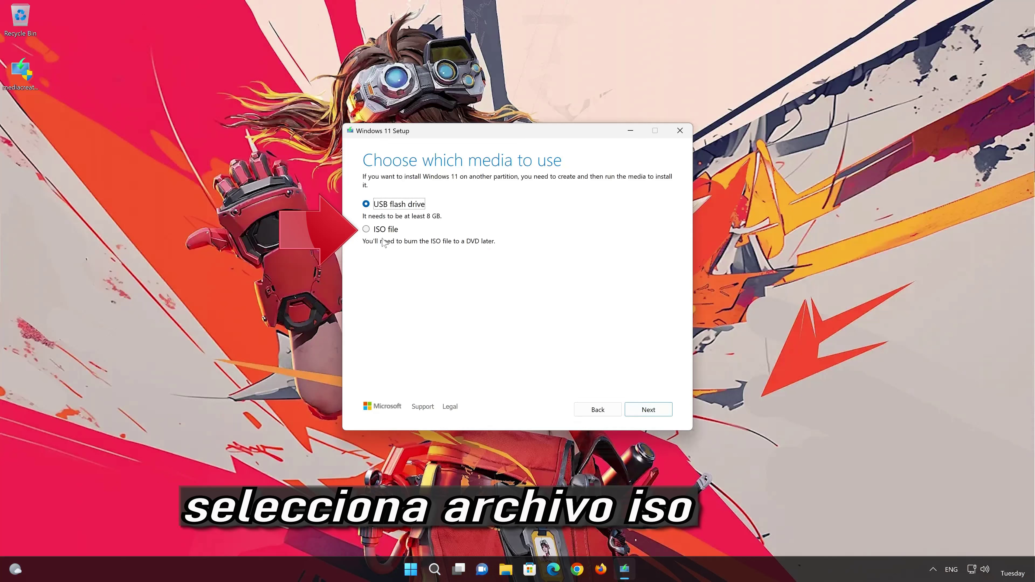
- Choose ISO file as the media, save it to the Desktop as "Windows 11", and finish the media creation
left_click(366, 229)
left_click(655, 412)
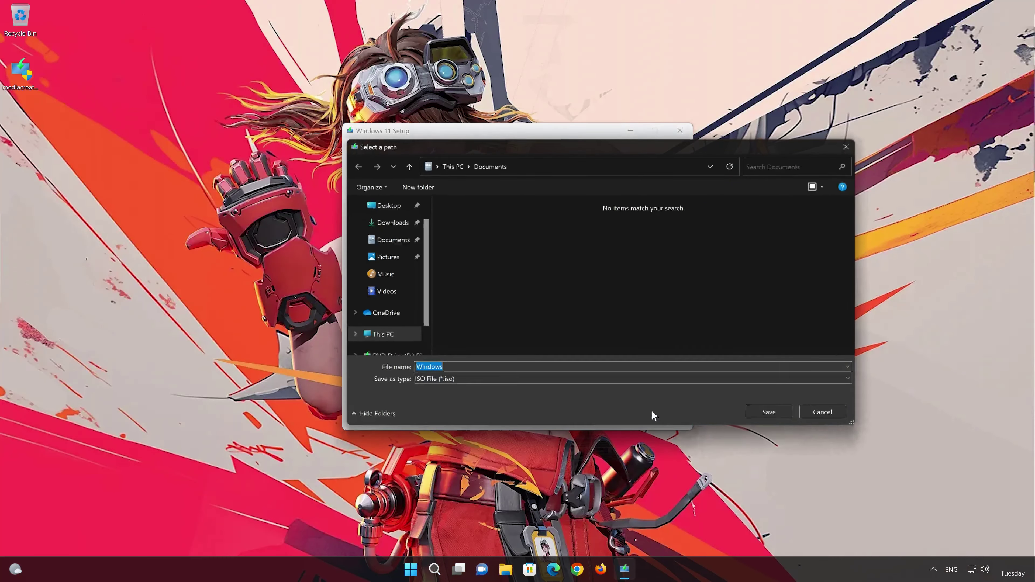
left_click(448, 367)
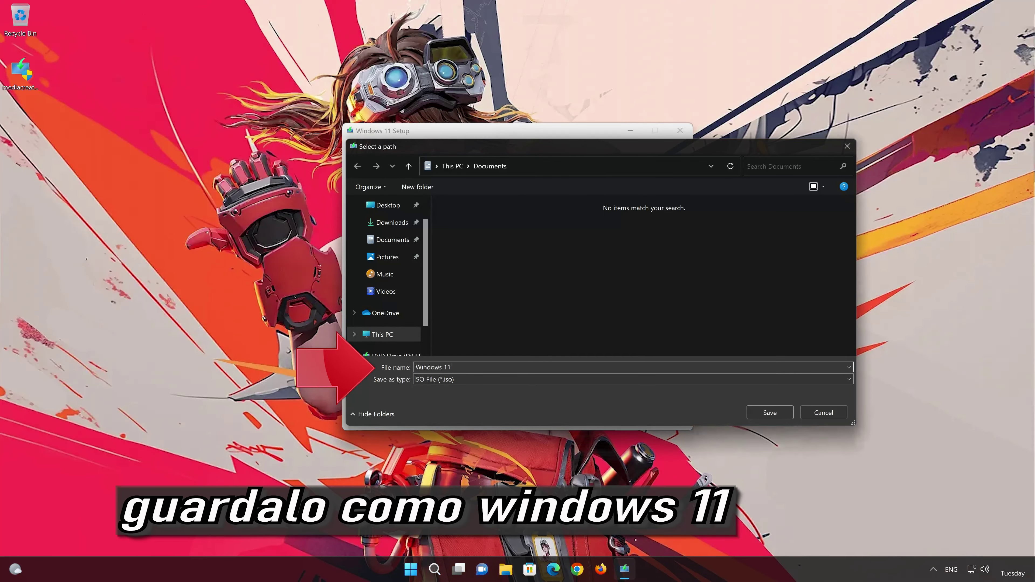
left_click(387, 205)
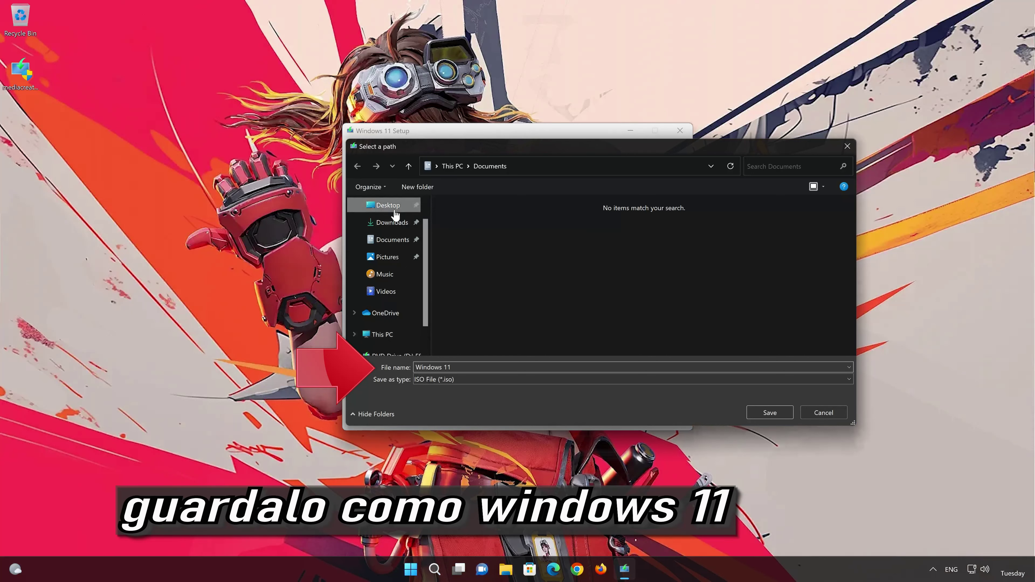
left_click(779, 411)
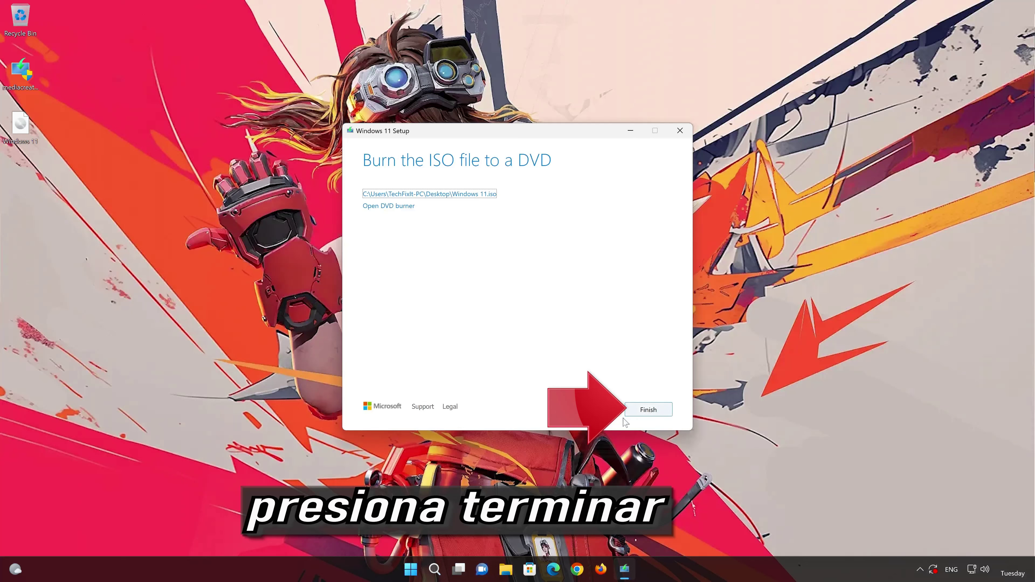
left_click(648, 410)
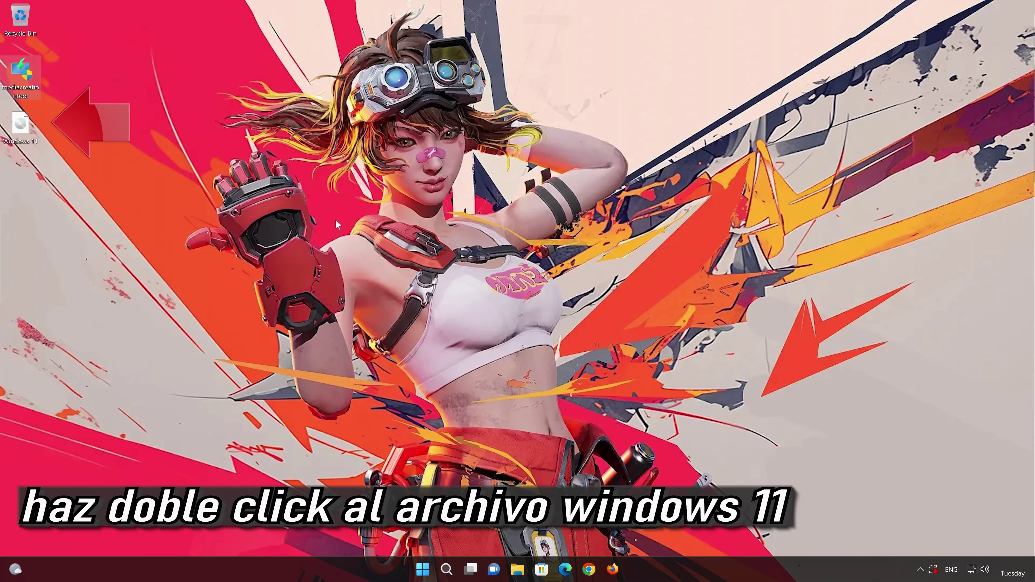
- Mount the Windows 11 ISO from the desktop, run its setup with permission to make changes, and close the File Explorer window
double_click(19, 132)
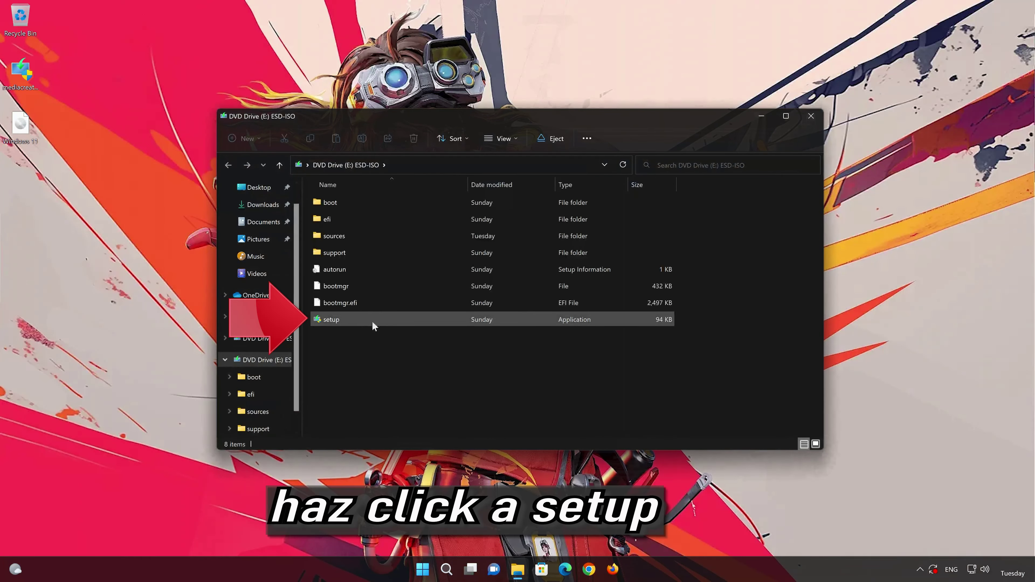
double_click(389, 320)
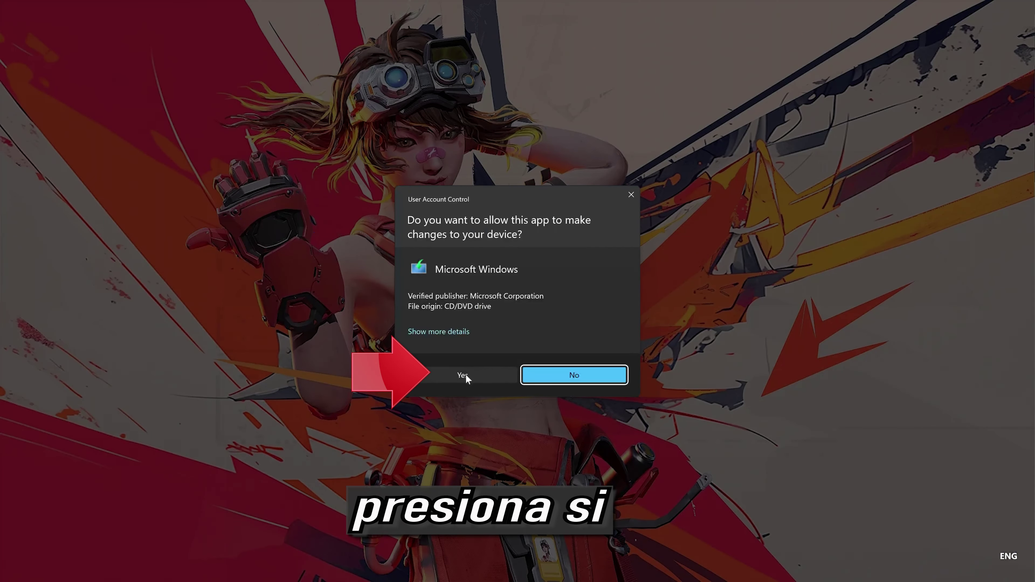
left_click(457, 371)
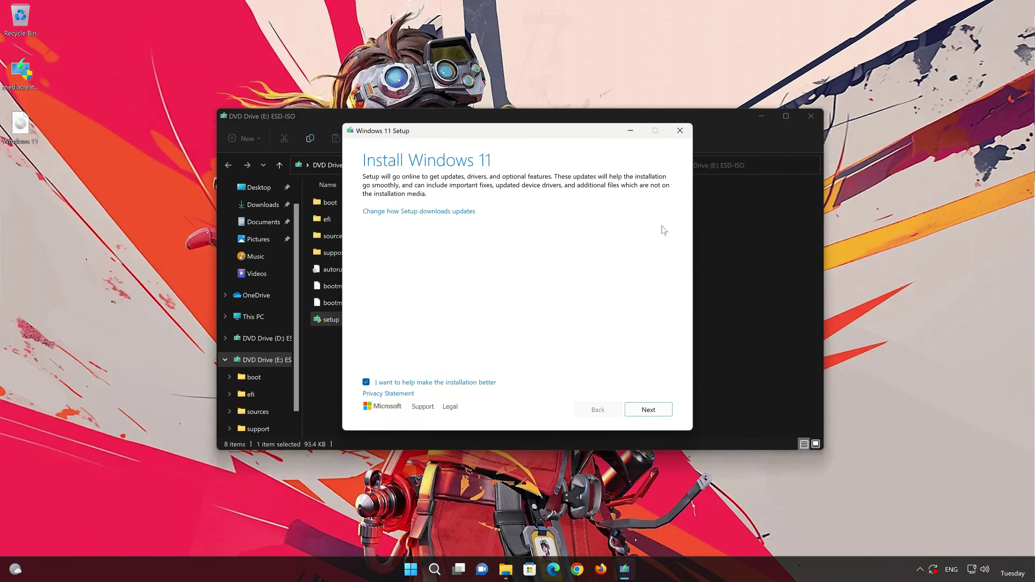
left_click(810, 116)
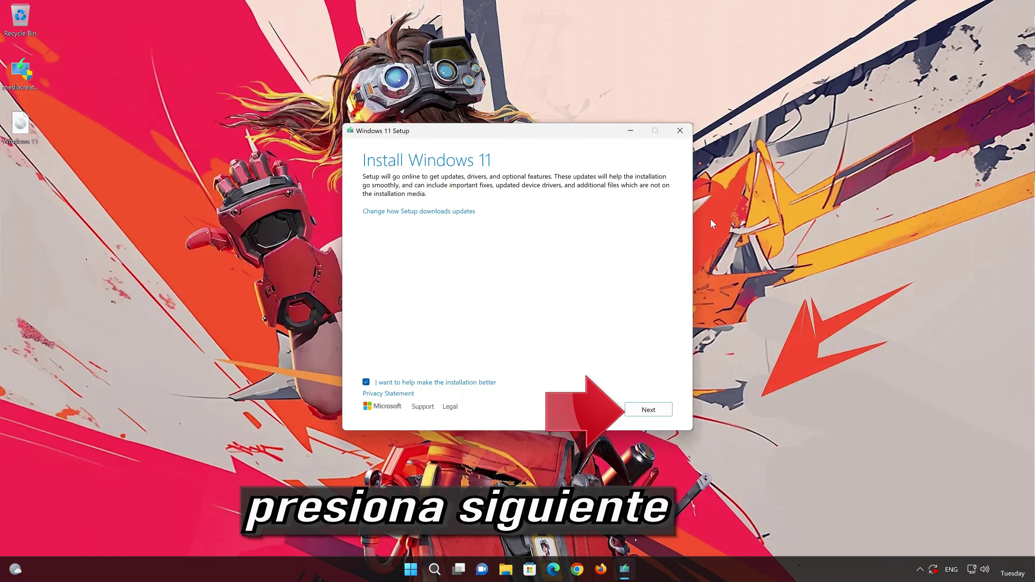
- Accept the Windows 11 Setup license terms and install Windows 11 Pro, keeping personal files and apps
left_click(650, 410)
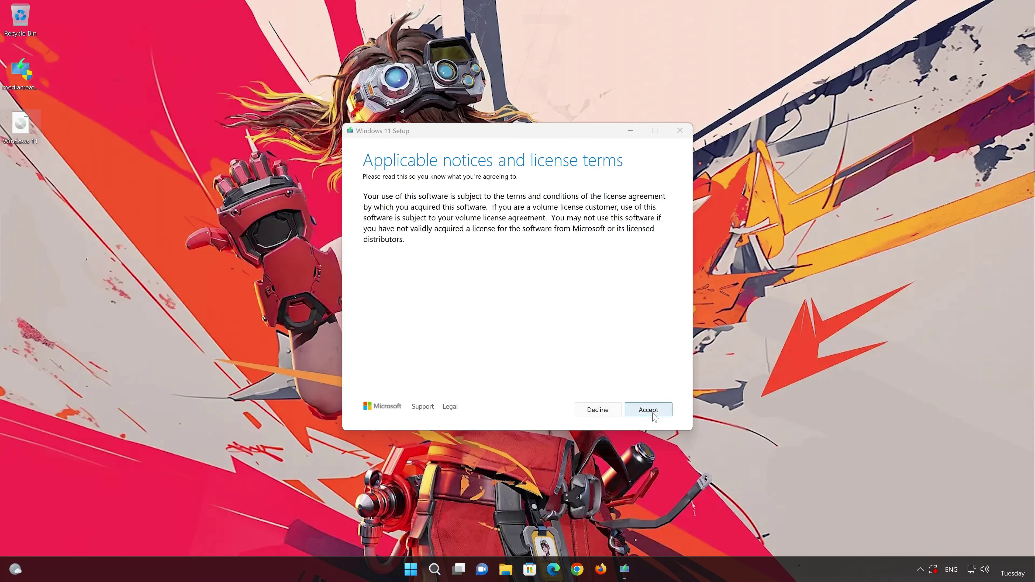
left_click(652, 414)
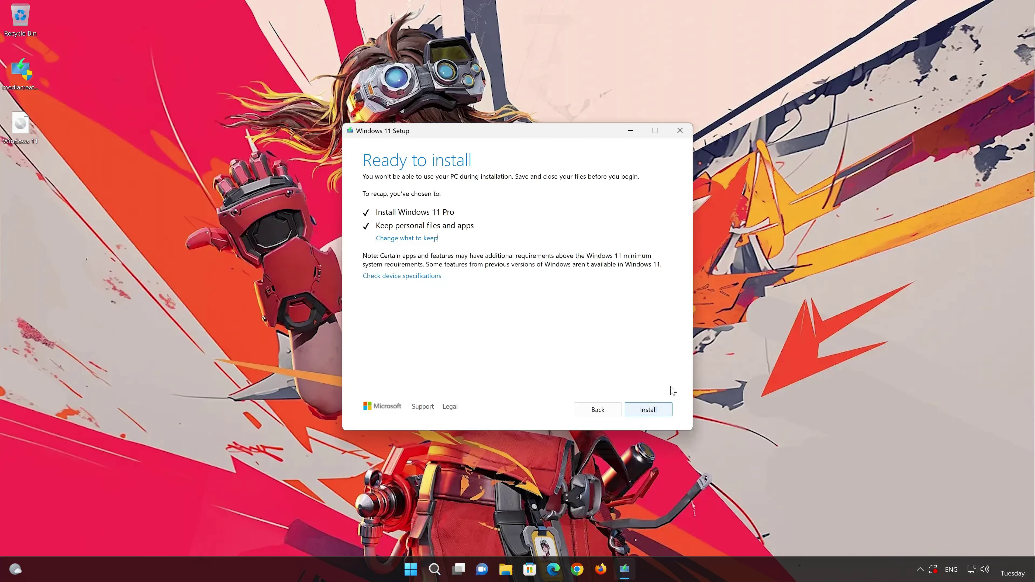
left_click(436, 239)
left_click(663, 415)
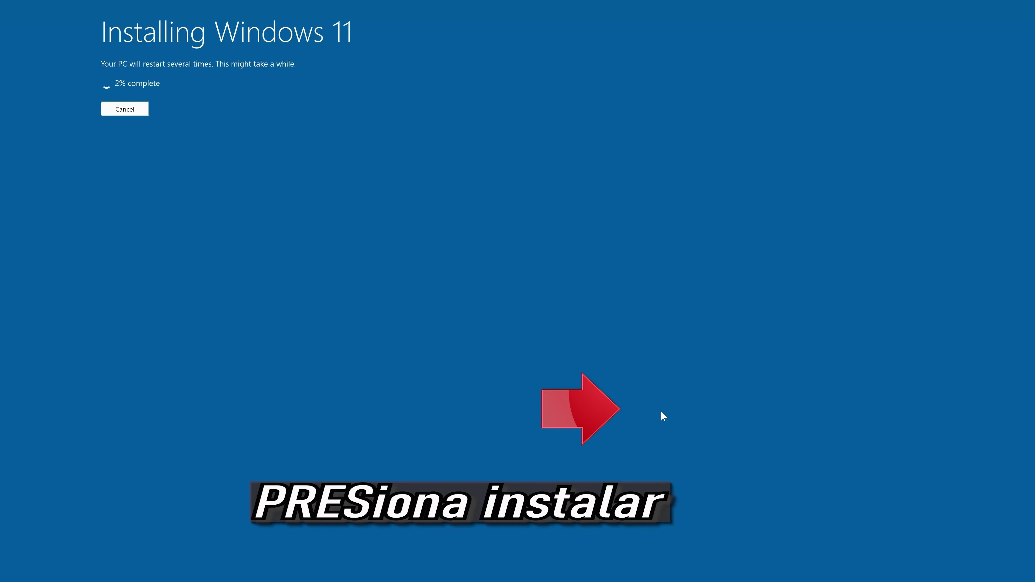